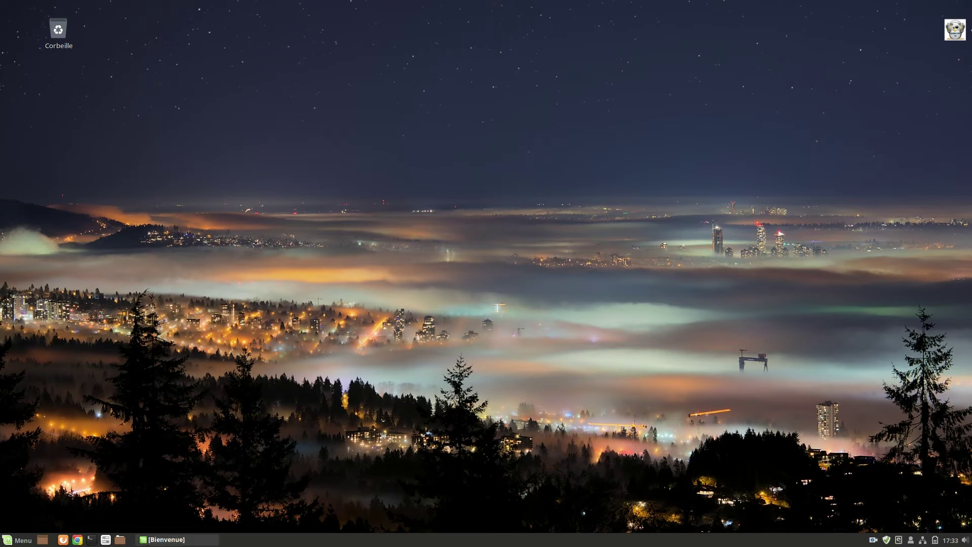
Review the Premiers pas and Documentation sections of the Linux Mint welcome window and close it
left_click(160, 529)
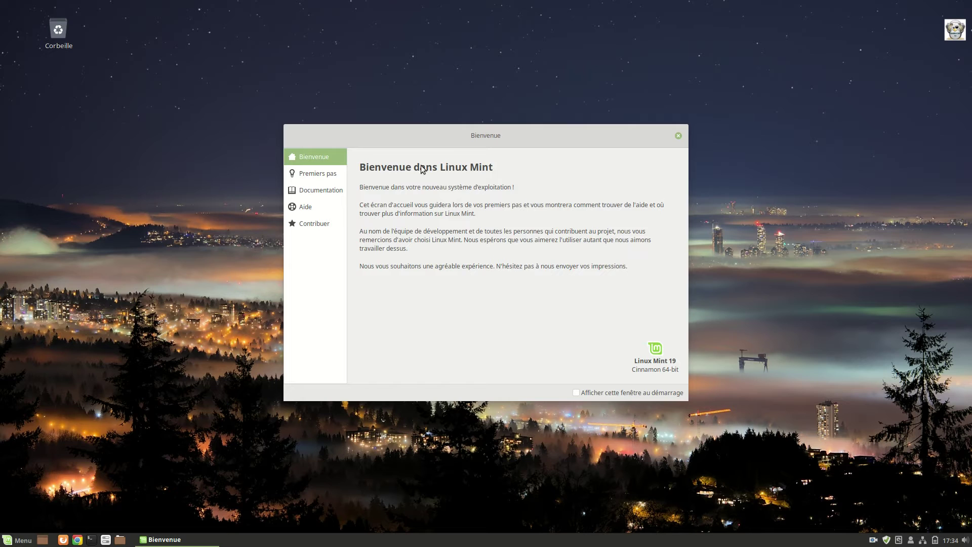
left_click(322, 175)
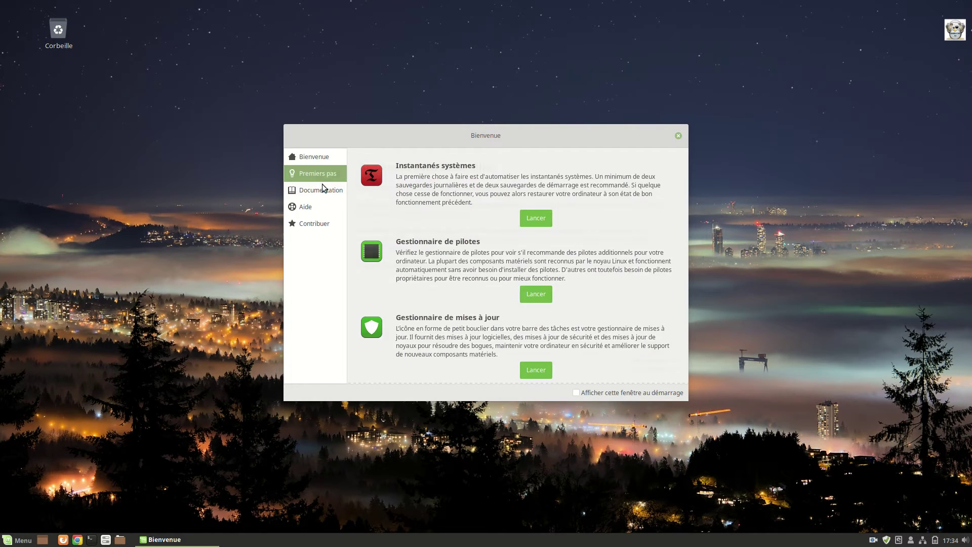
scroll(458, 284, "down", 3)
scroll(457, 308, "up", 3)
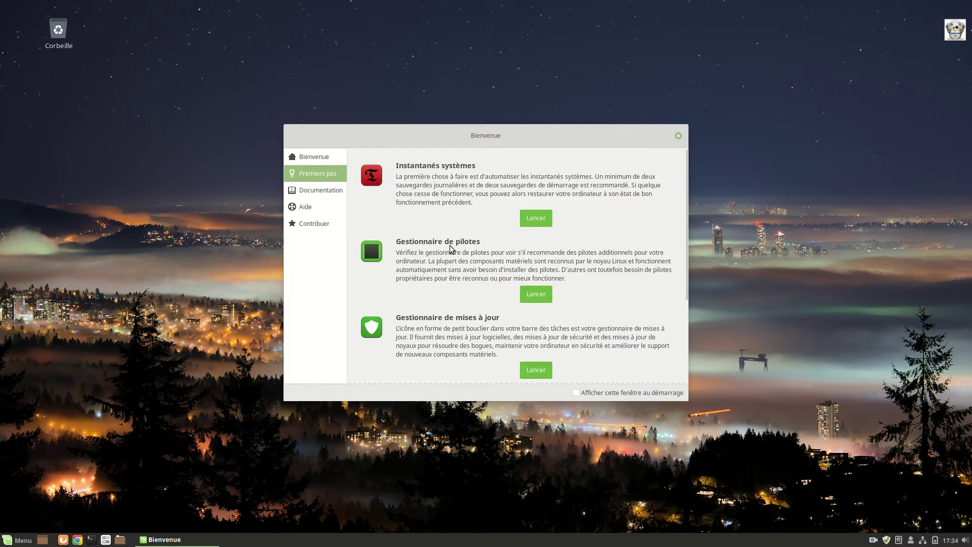
scroll(451, 248, "down", 3)
scroll(413, 372, "down", 1)
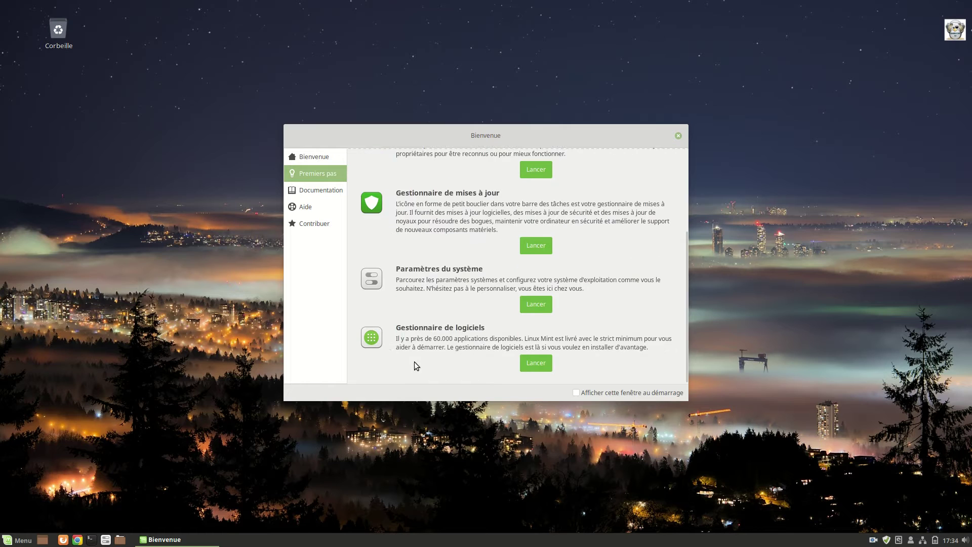
scroll(435, 354, "up", 4)
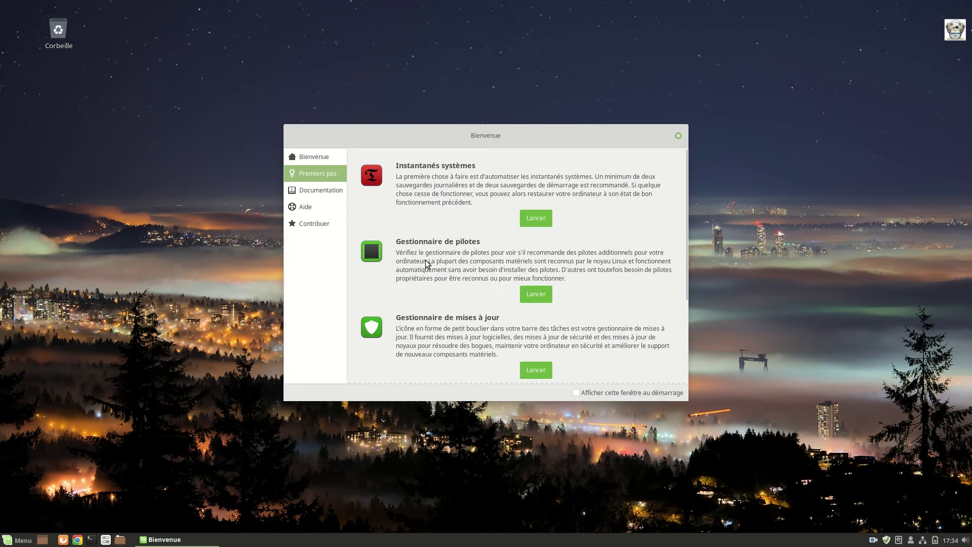
scroll(470, 314, "down", 1)
scroll(445, 311, "down", 2)
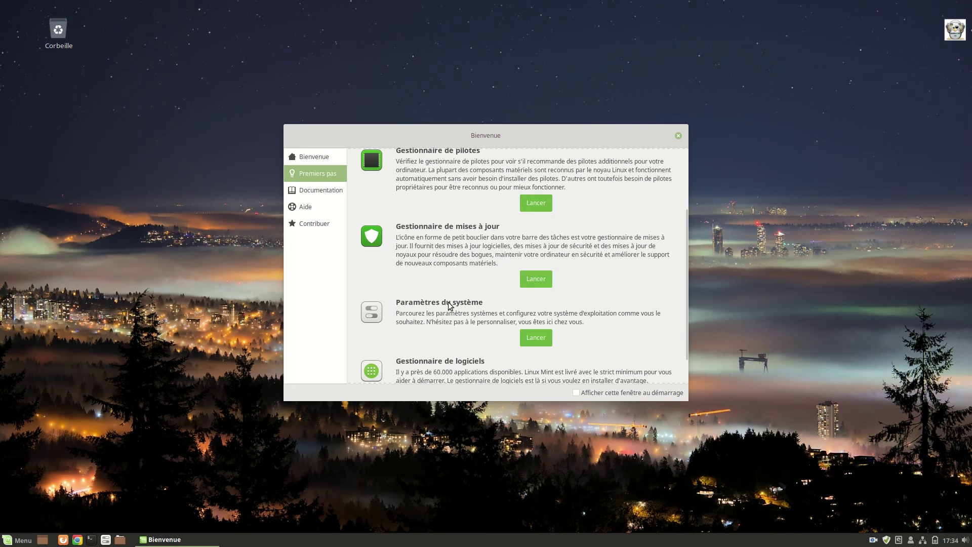
scroll(457, 316, "down", 1)
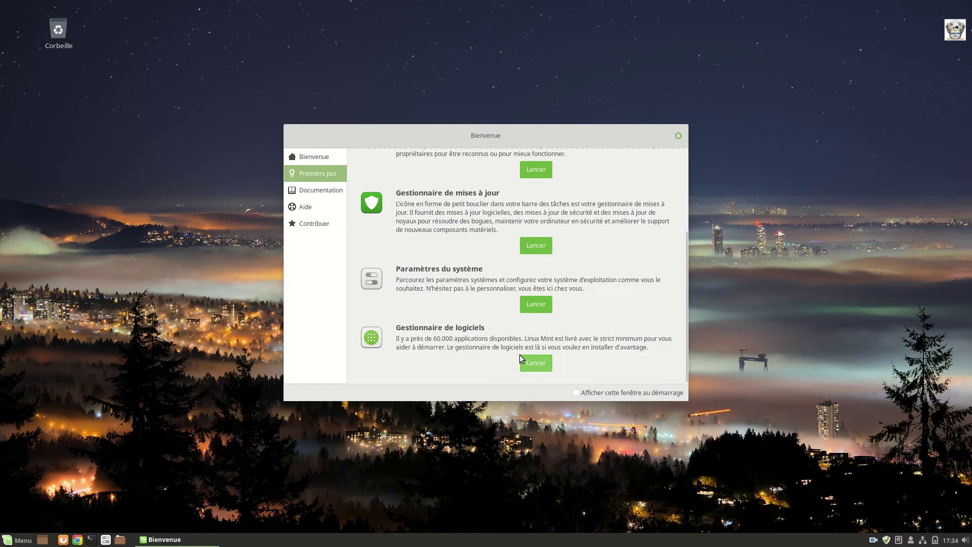
left_click(340, 192)
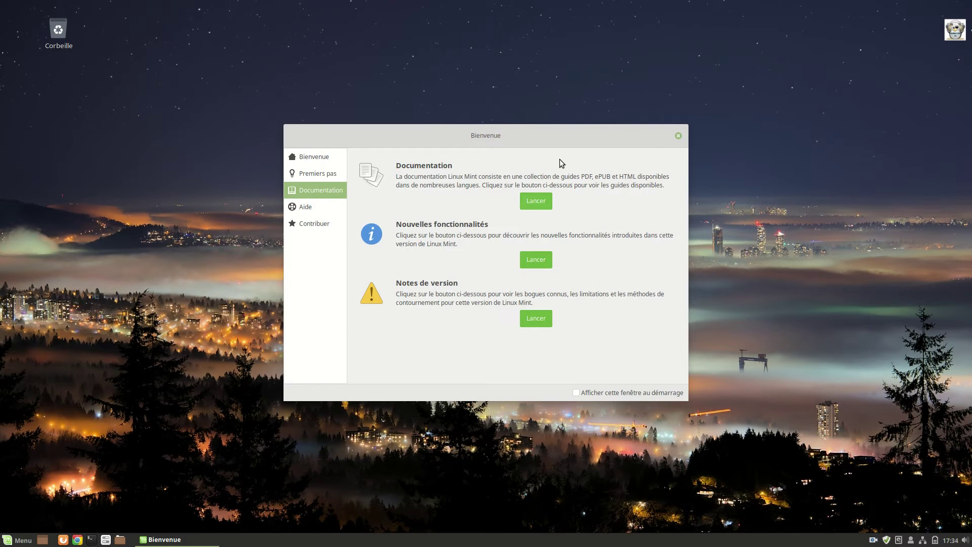
left_click(679, 136)
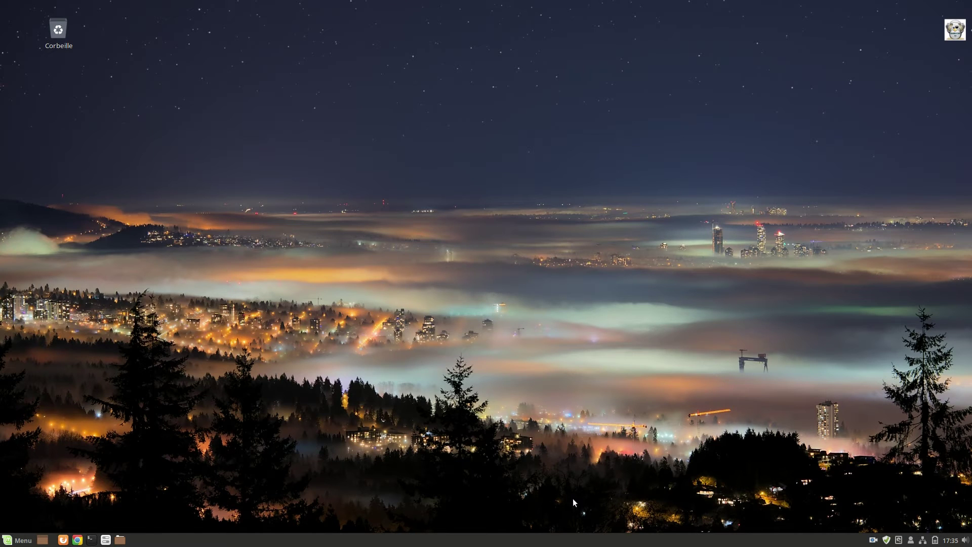
Open the Thèmes settings and browse the available desktop and icon themes without changing either one
left_click(20, 539)
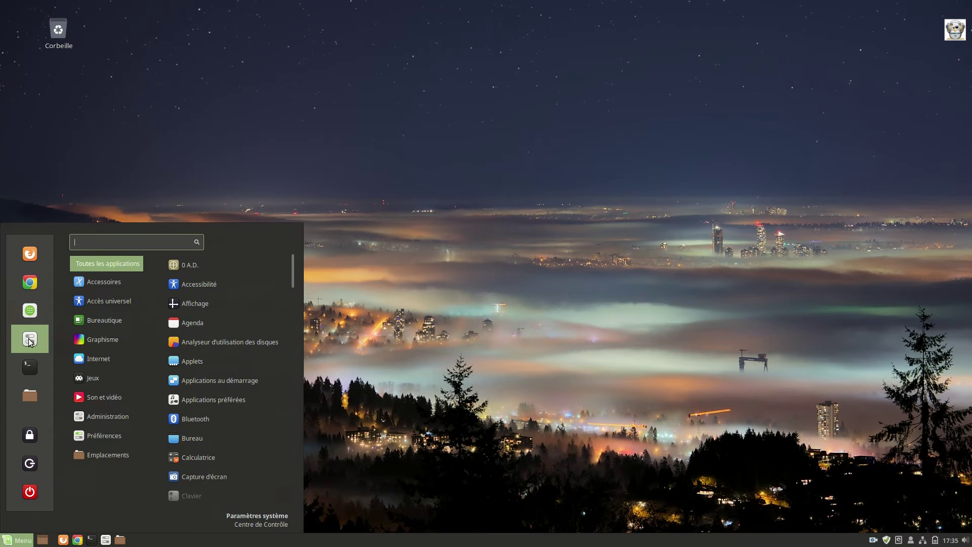
left_click(29, 338)
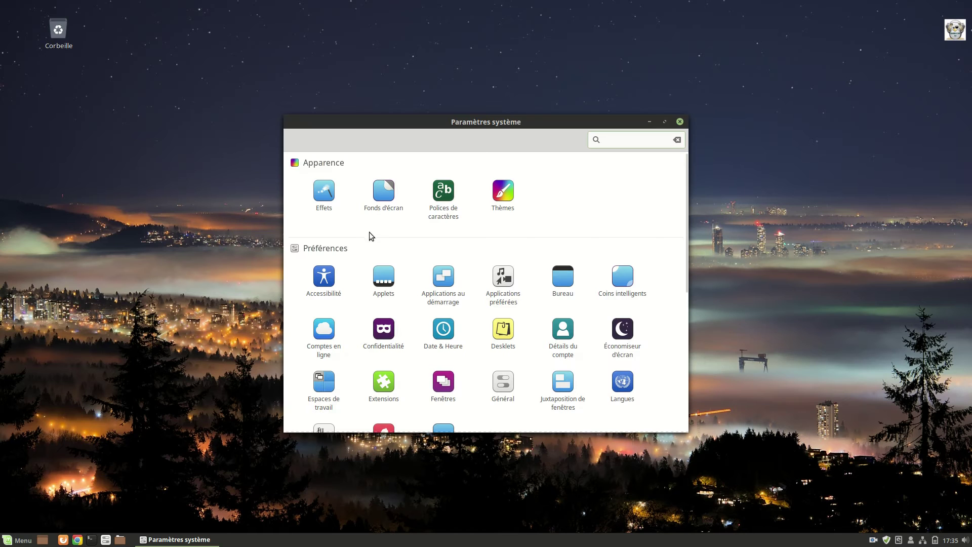
left_click(504, 195)
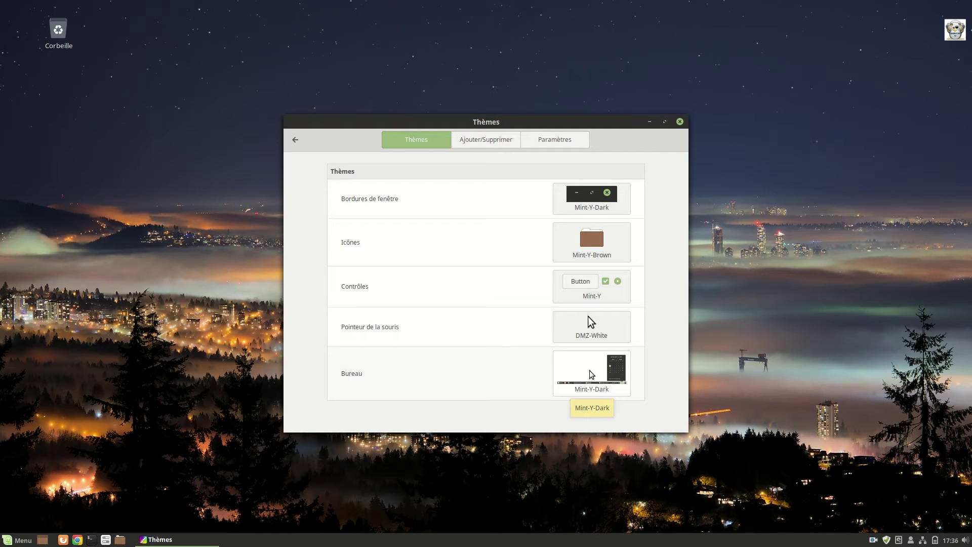
left_click(612, 379)
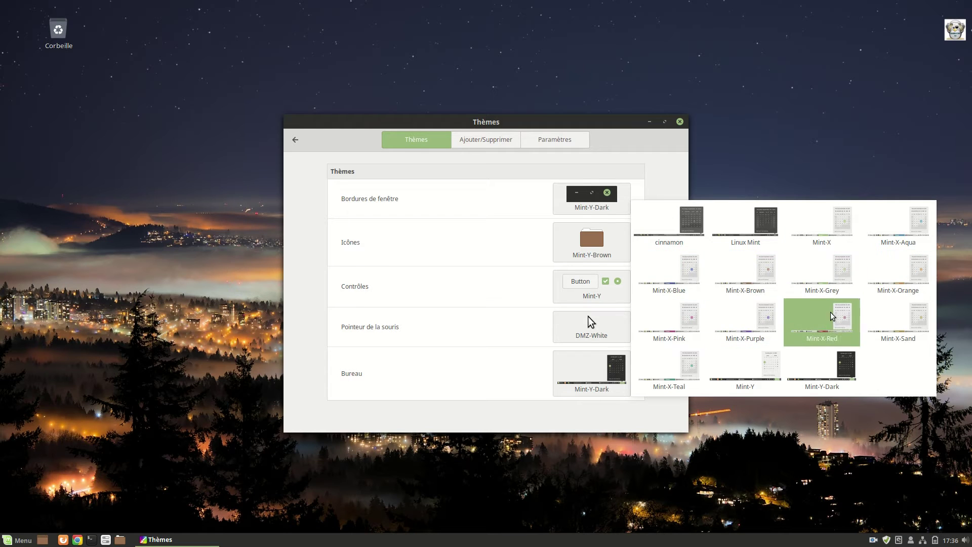
left_click(491, 412)
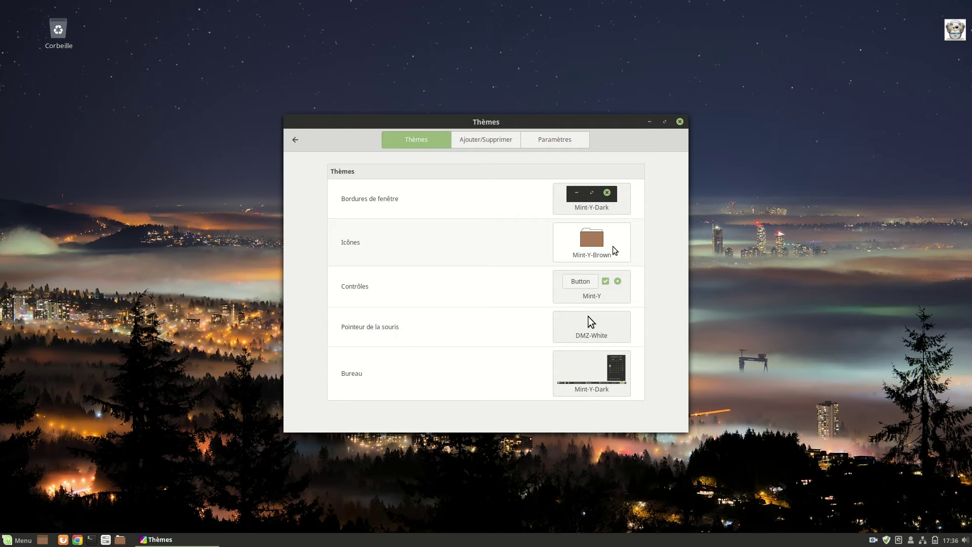
left_click(582, 256)
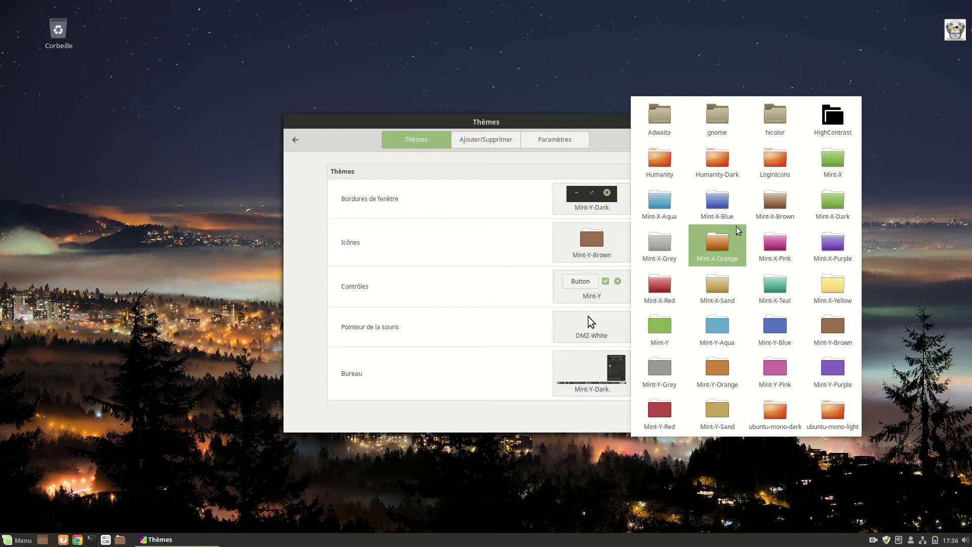
left_click(488, 416)
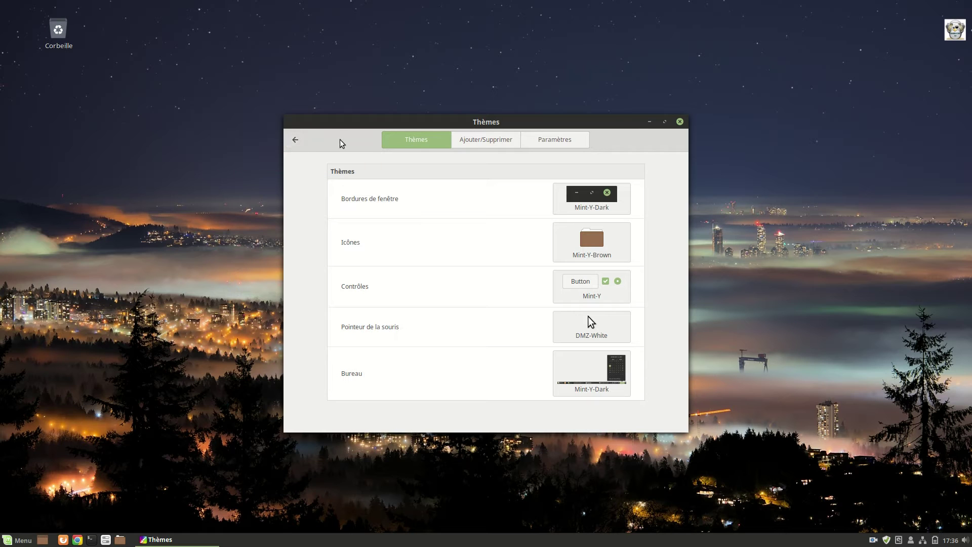
Try the Sele and Bookwood wallpapers from the Linux Mint collection in the Fonds d'écran settings
left_click(297, 141)
left_click(385, 192)
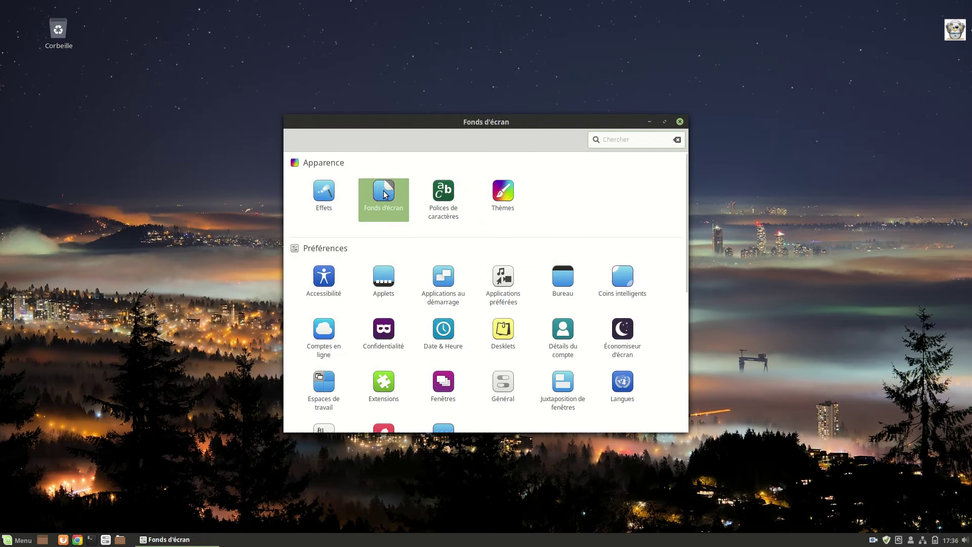
left_click(327, 168)
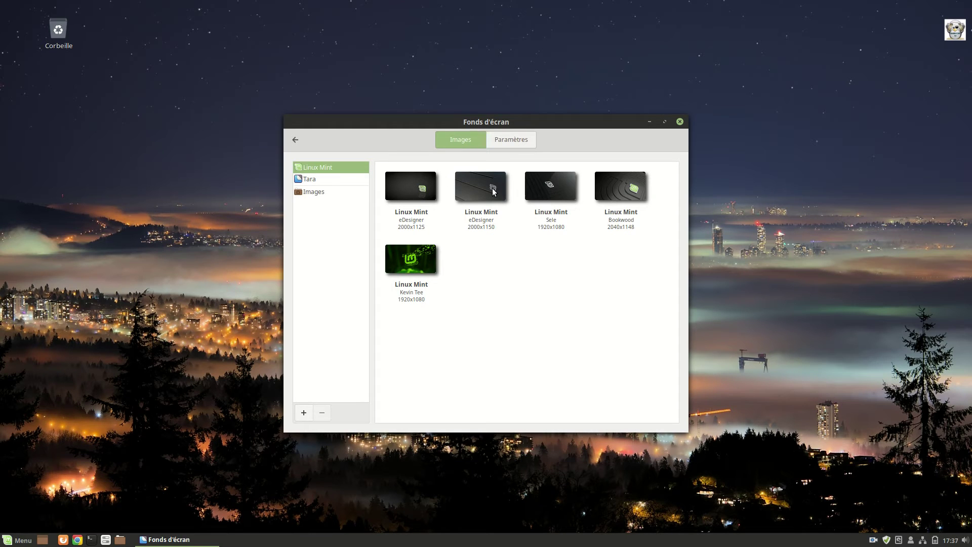
left_click(555, 189)
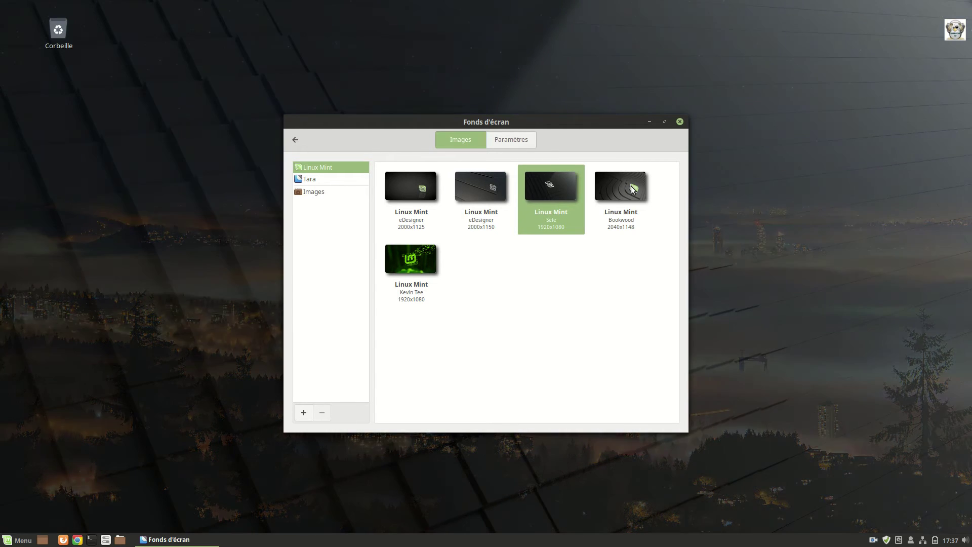
left_click(632, 190)
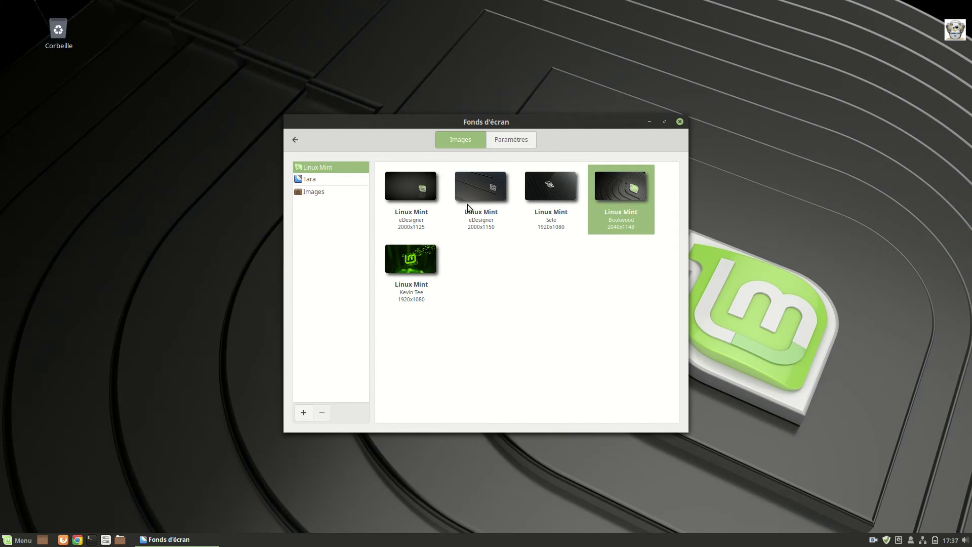
Try the Symmetry wallpaper from the Tara collection as the desktop background
left_click(316, 181)
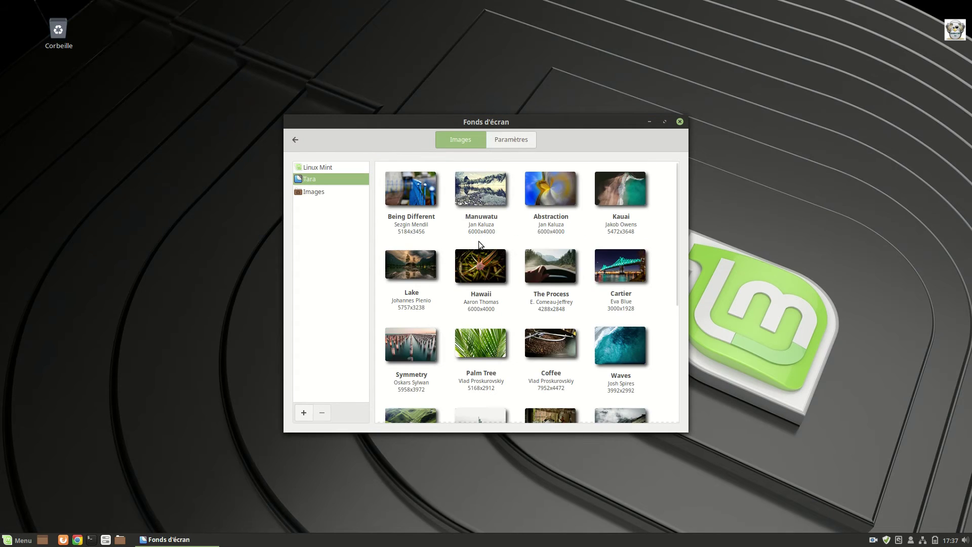
scroll(481, 241, "down", 1)
scroll(518, 236, "down", 3)
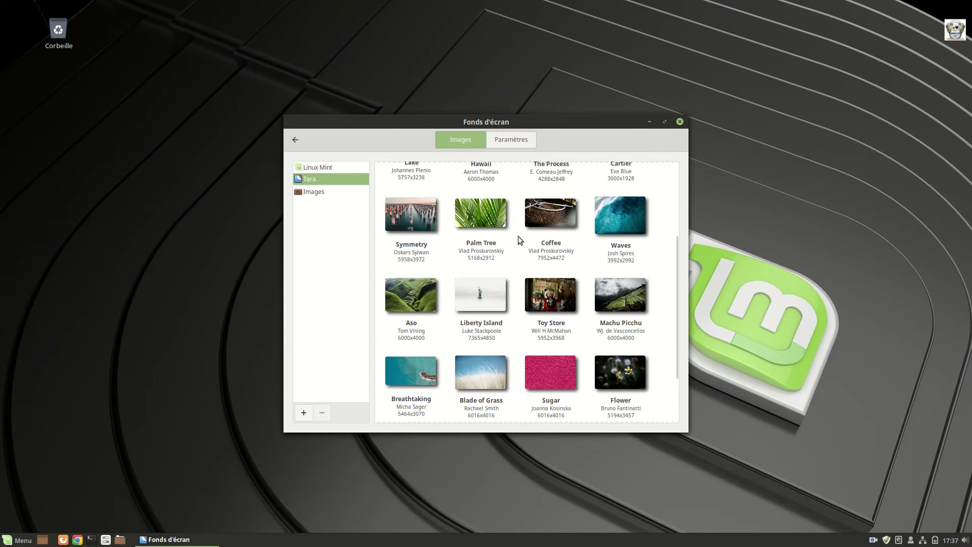
left_click(392, 228)
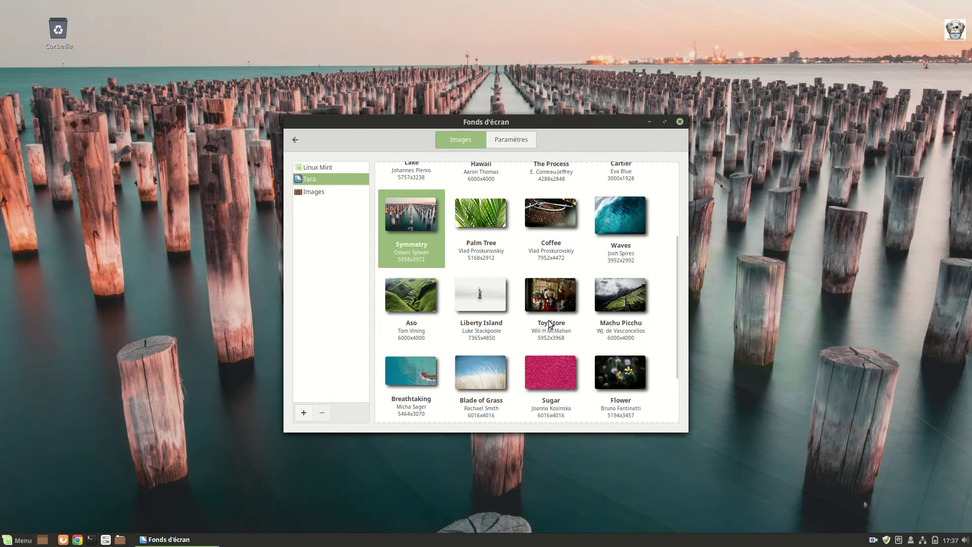
Set the desktop background to Burrard Inlet from the Tara collection and close the settings window
scroll(500, 284, "down", 2)
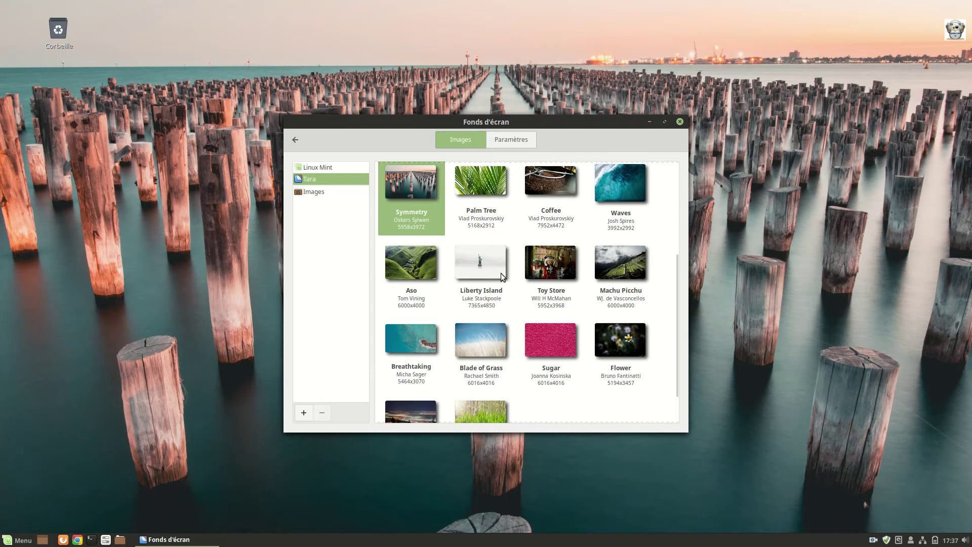
scroll(558, 372, "up", 5)
scroll(559, 372, "up", 1)
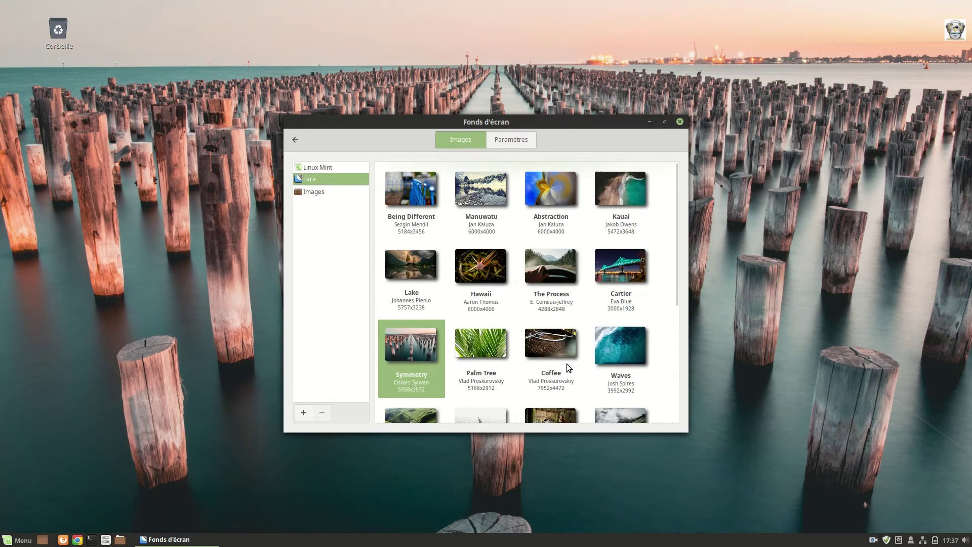
scroll(503, 296, "down", 5)
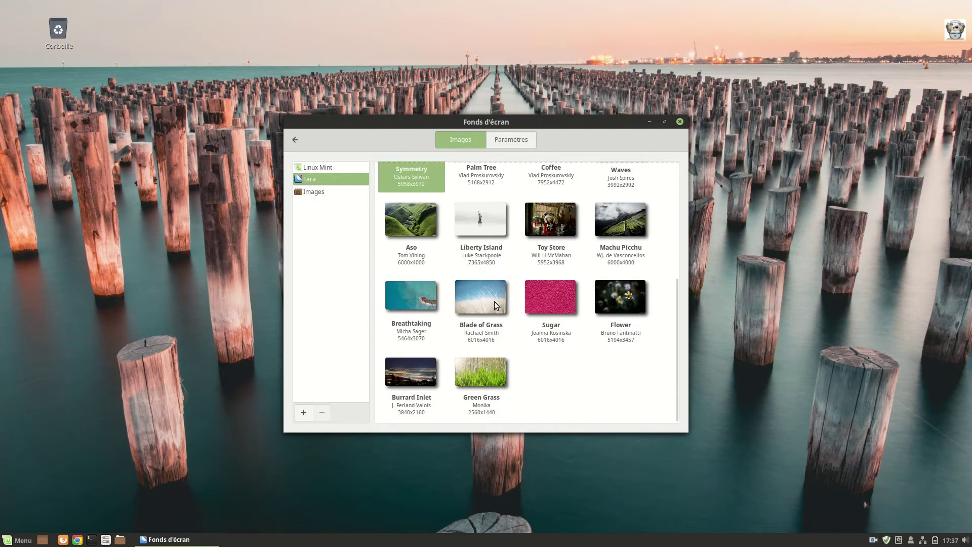
left_click(395, 365)
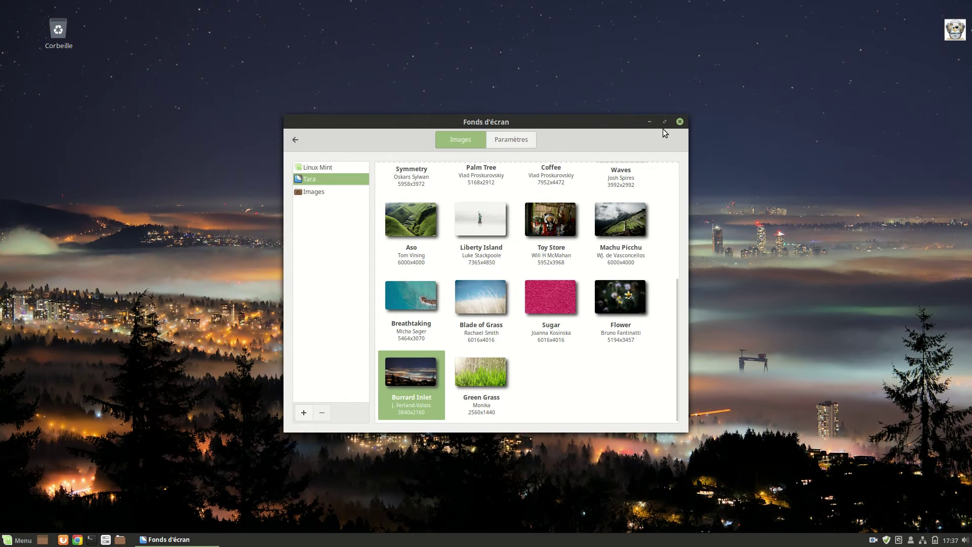
left_click(679, 123)
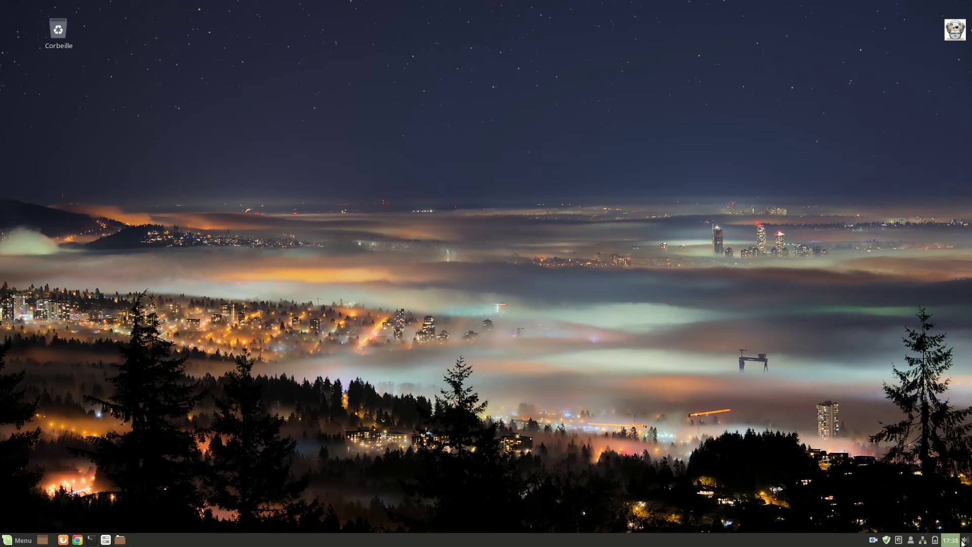
Open the system snapshots from the update manager, authenticating with the administrator password, review the Timeshift snapshot list and close it
left_click(886, 539)
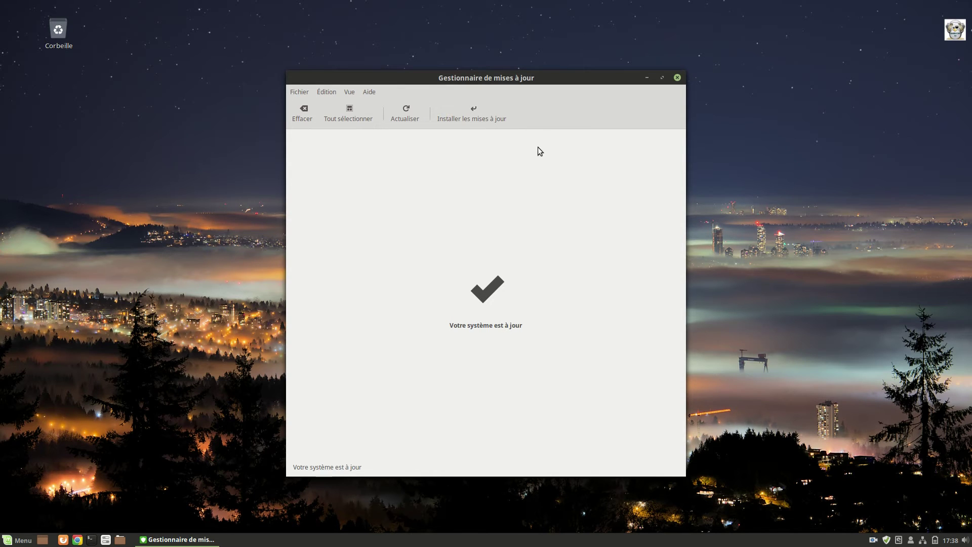
left_click(319, 90)
left_click(347, 122)
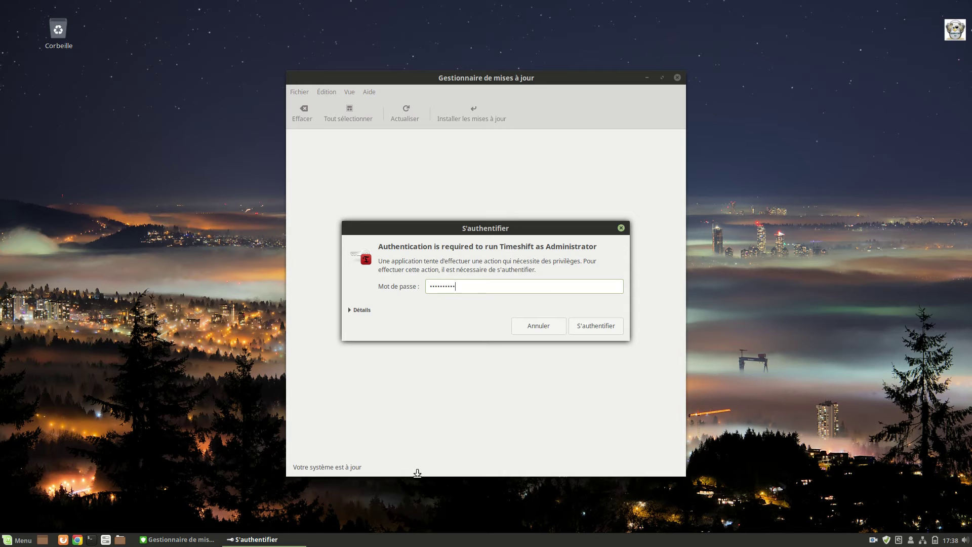
type("••")
key("Return")
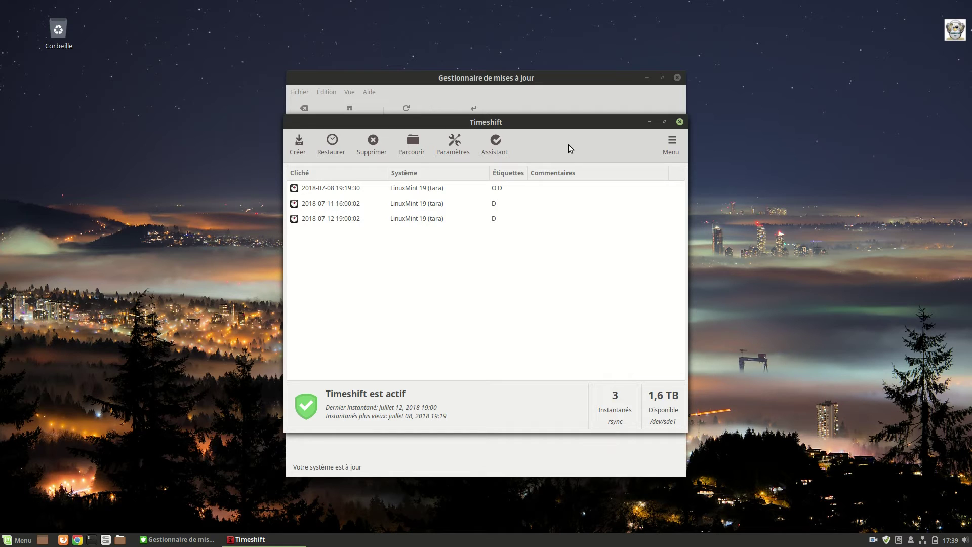
left_click(679, 122)
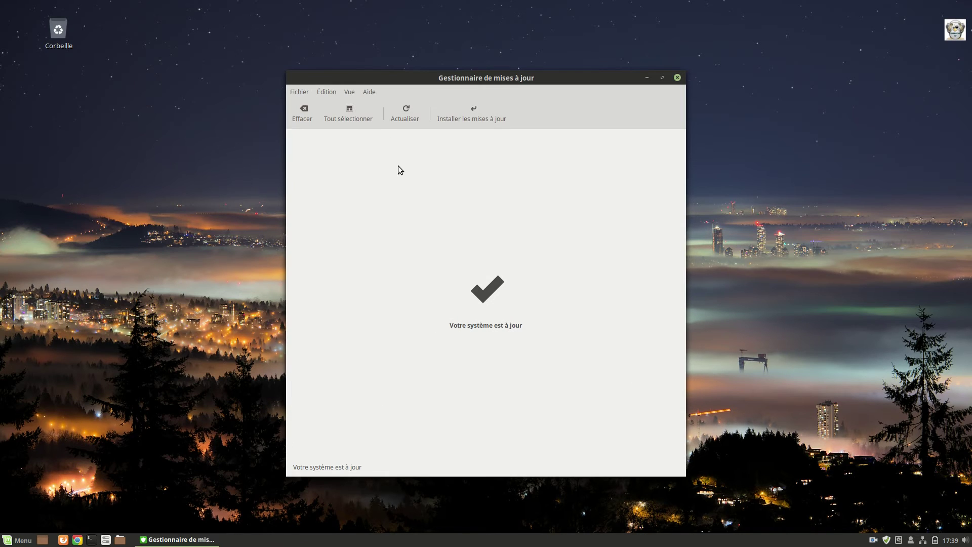
Review the update manager's preferences for levels, automatic refresh, blacklist and automatic updates, and close them without changes
left_click(307, 92)
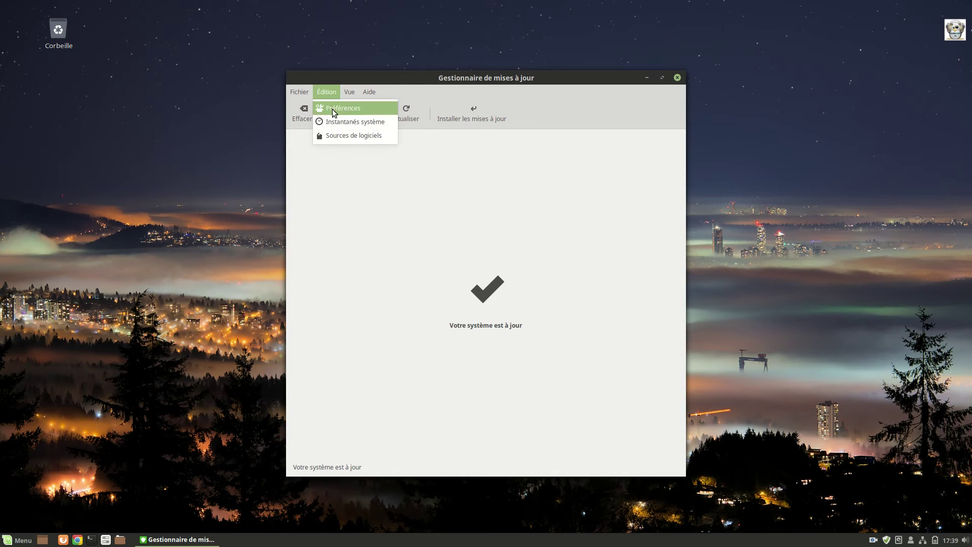
left_click(332, 108)
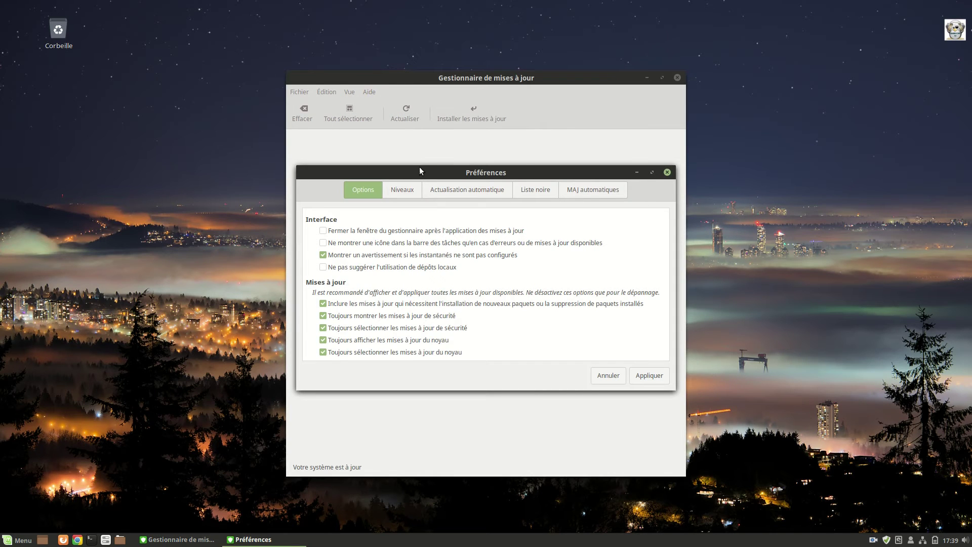
left_click(402, 188)
left_click(463, 190)
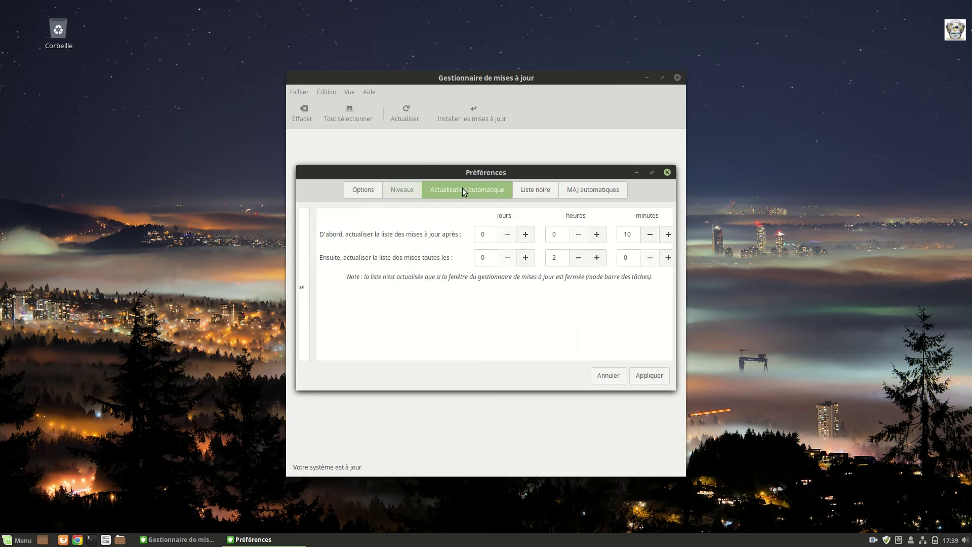
left_click(536, 191)
left_click(582, 193)
left_click(667, 172)
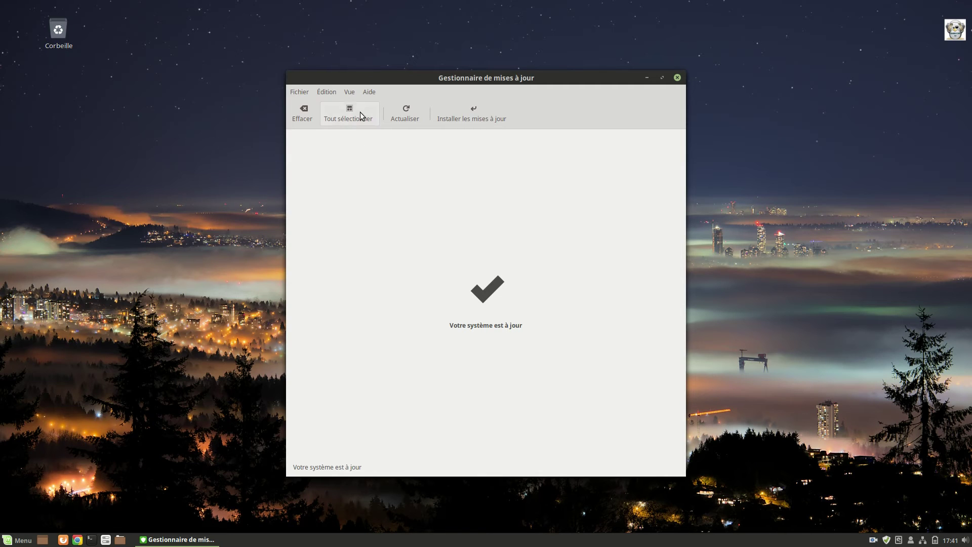
left_click(330, 94)
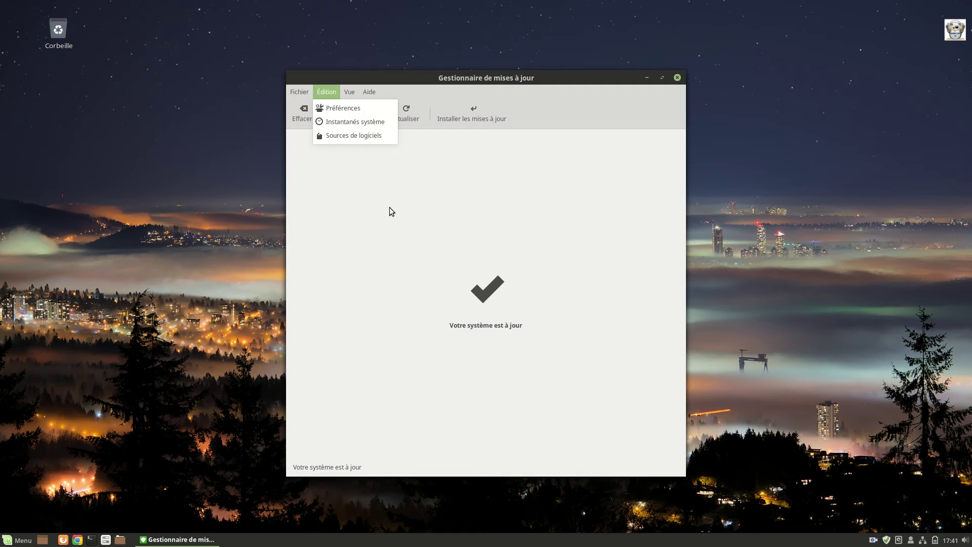
left_click(374, 202)
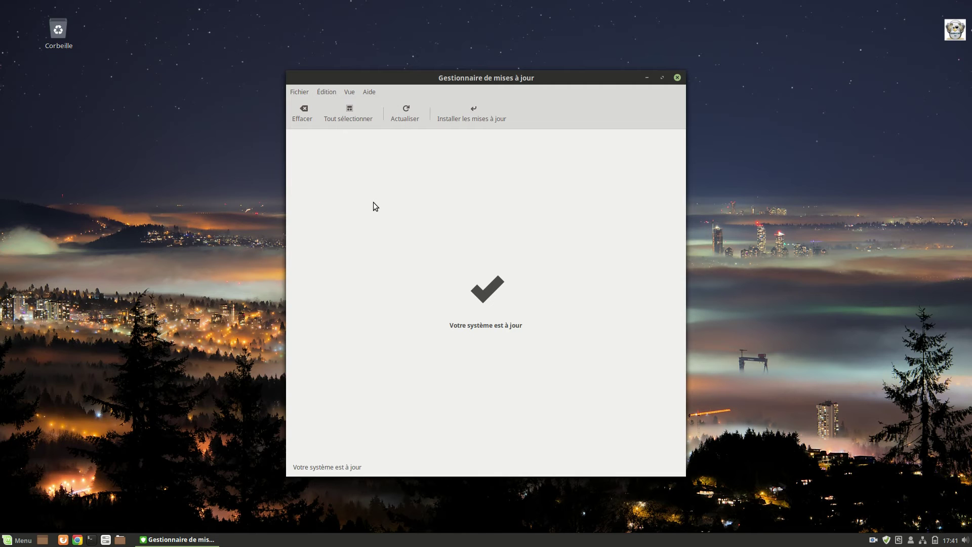
left_click(325, 93)
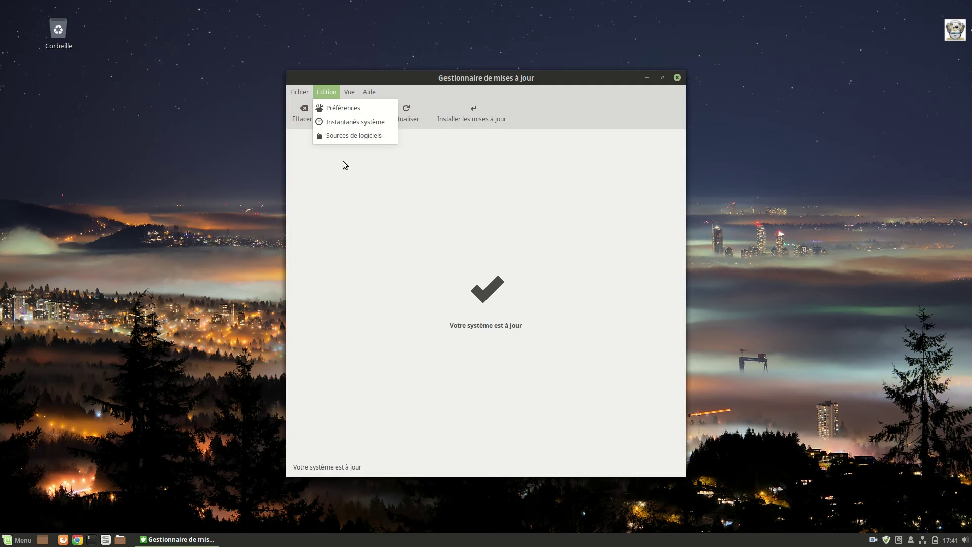
left_click(349, 133)
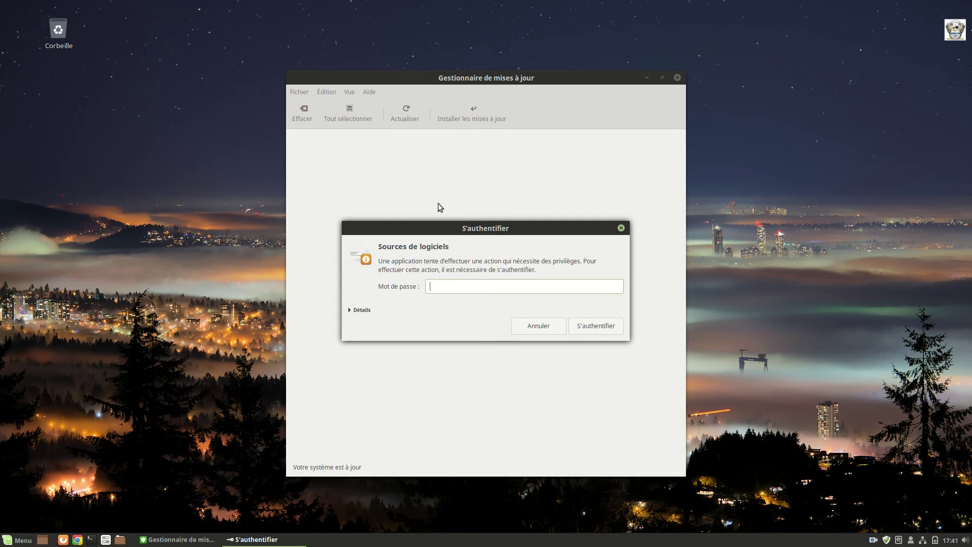
left_click(522, 327)
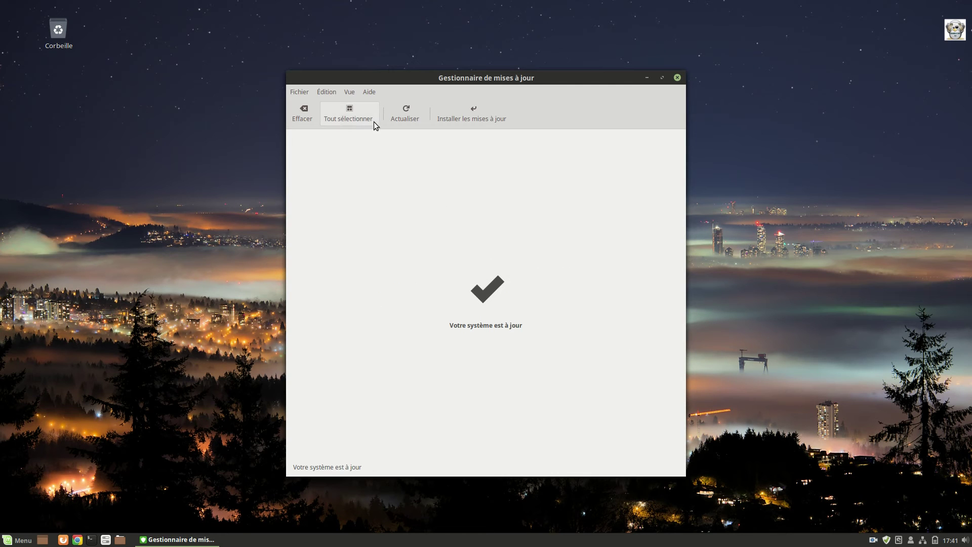
Open the software sources from the update manager, authenticating with the administrator password
left_click(325, 93)
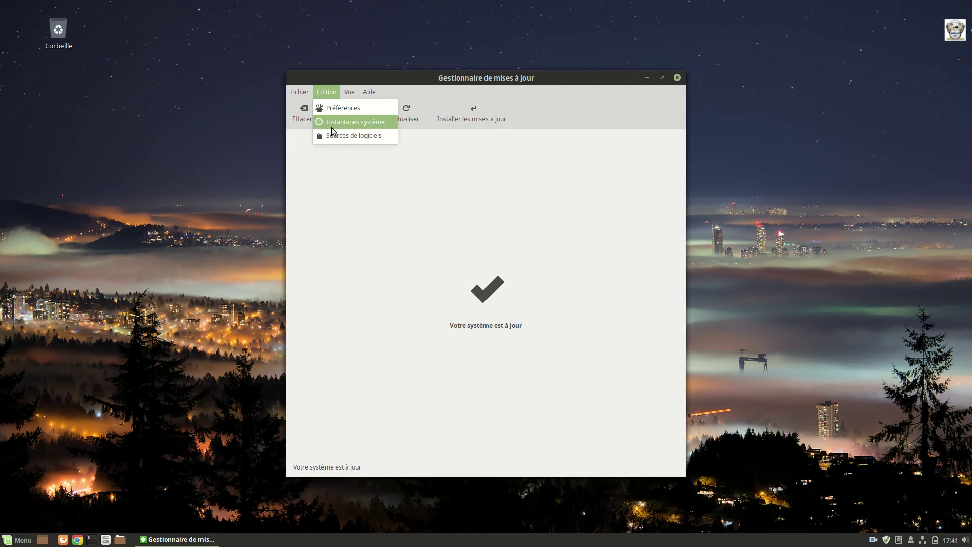
left_click(354, 135)
type("••••••••")
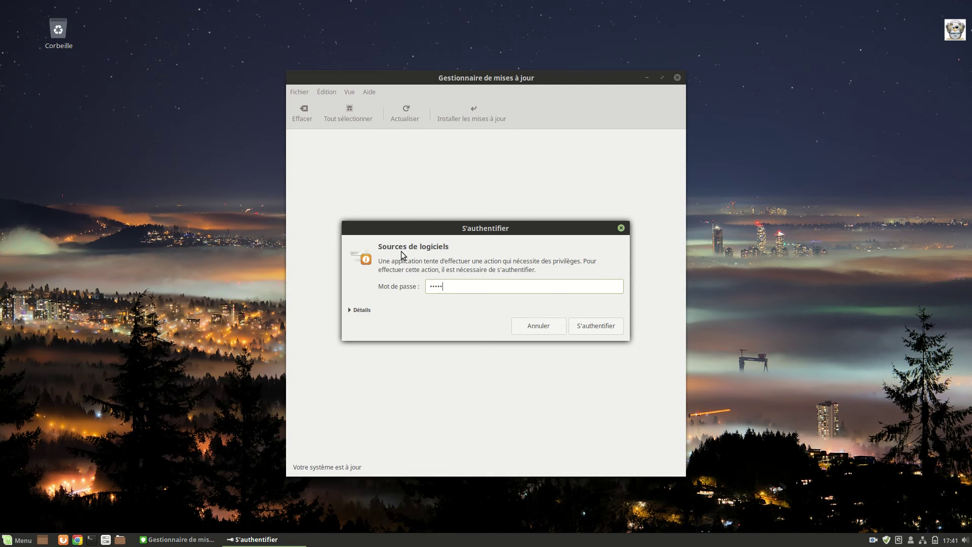
type("••••••")
key("Return")
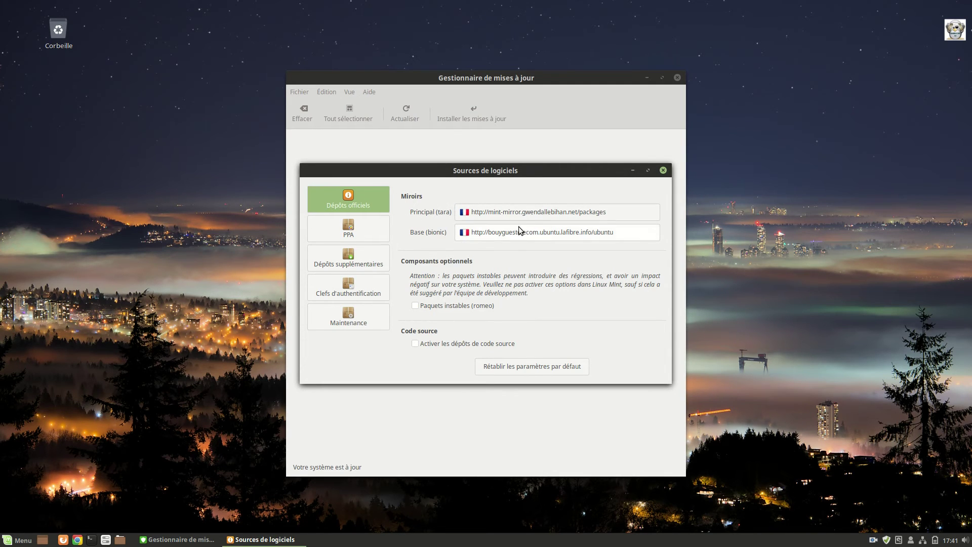
Compare the download speeds of the mirrors for the main tara repository, cancel the selection, and close the software sources and update manager
left_click(543, 217)
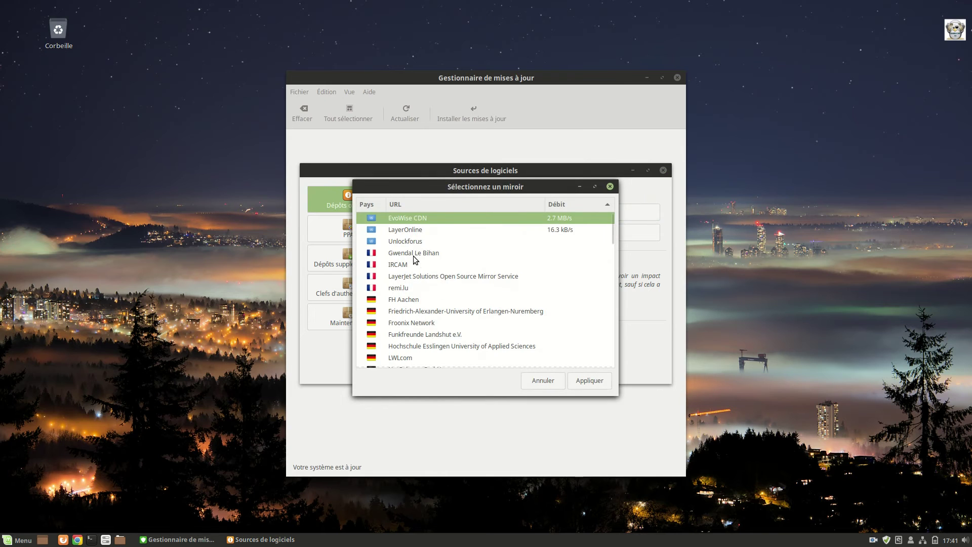
left_click(406, 230)
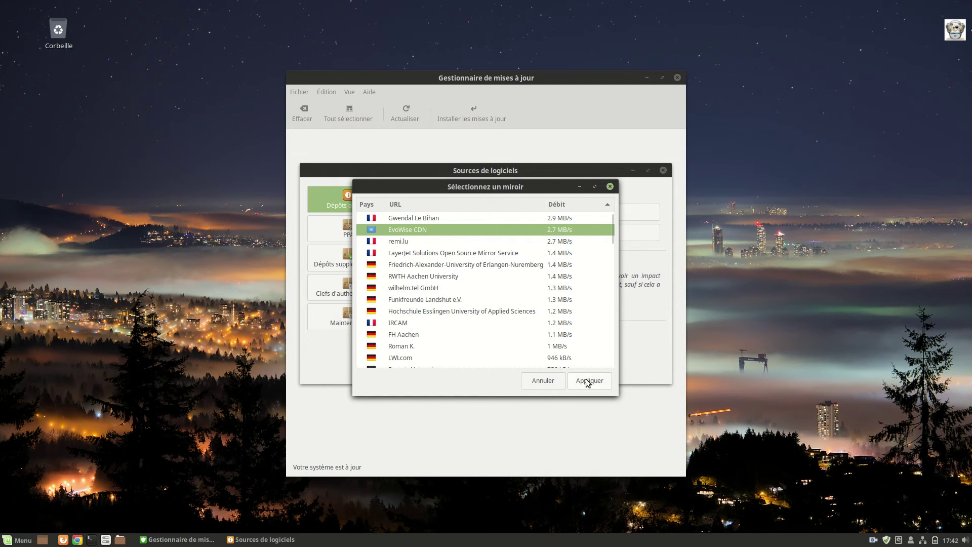
left_click(540, 383)
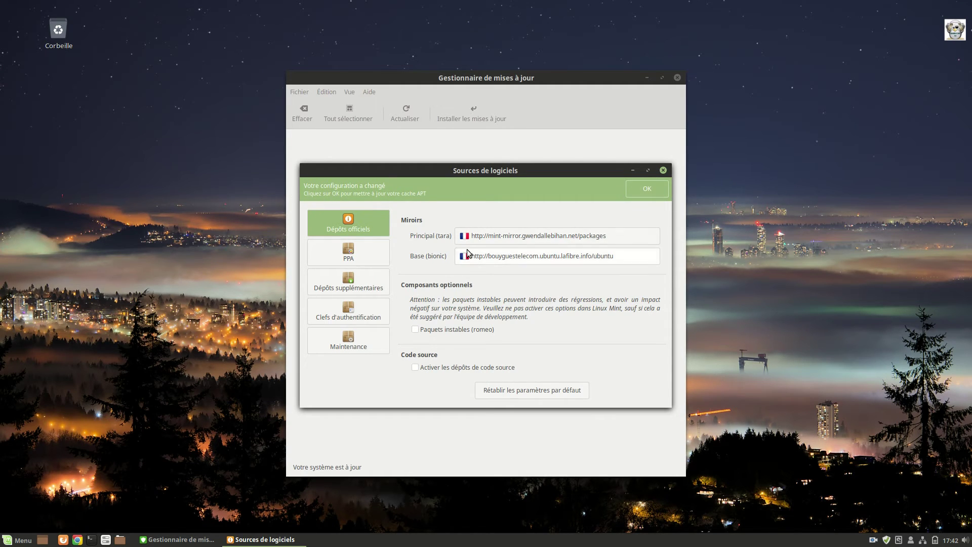
left_click(662, 171)
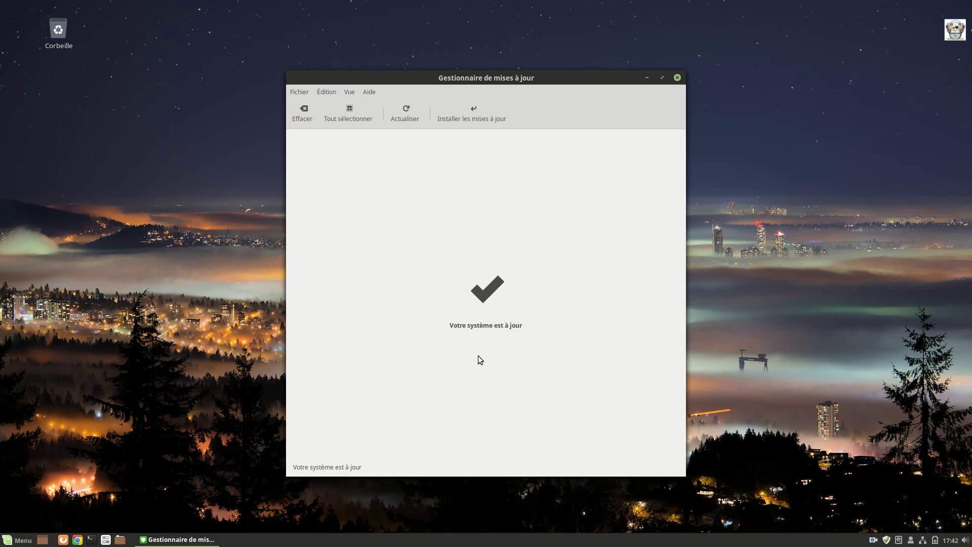
left_click(677, 77)
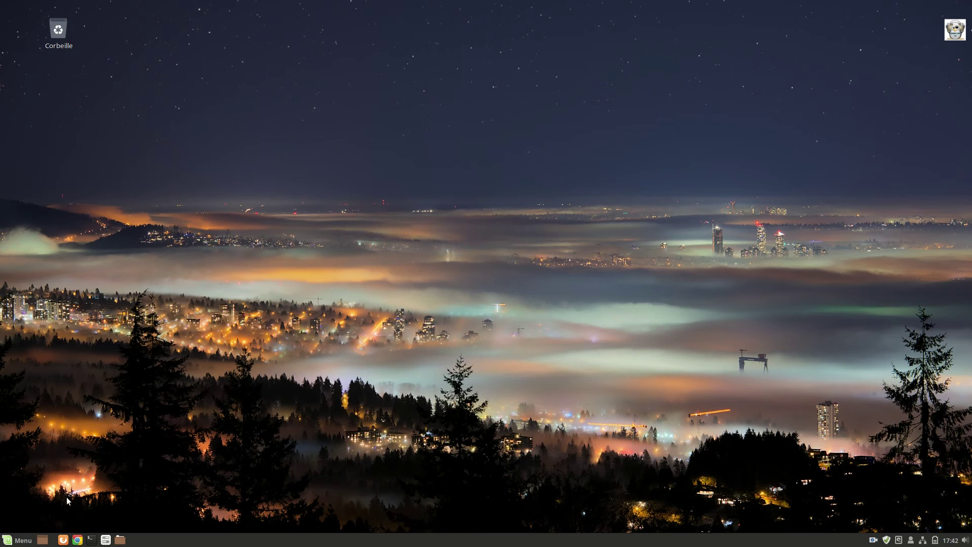
Open the software manager and enlarge its window to show all suggestions and categories
left_click(17, 540)
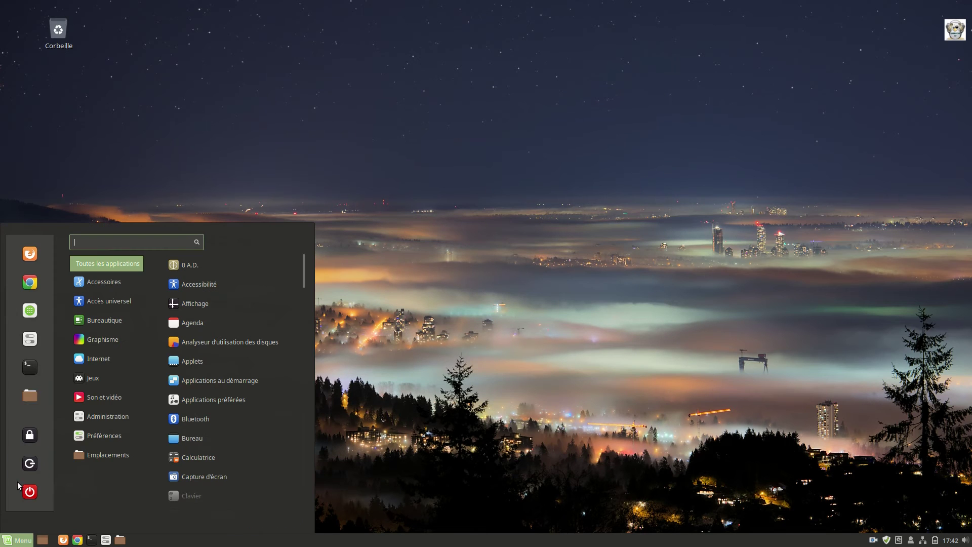
left_click(32, 312)
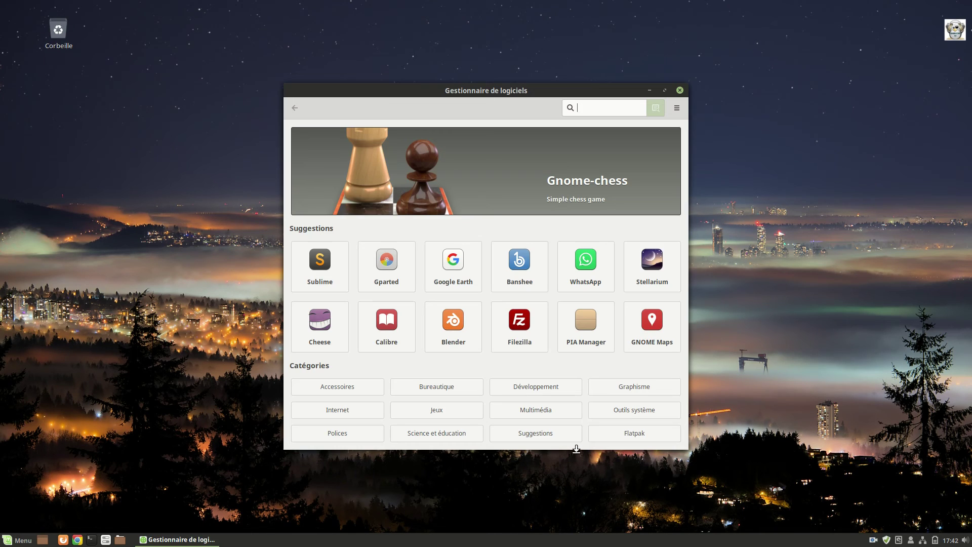
left_click_drag(687, 84, 796, 45)
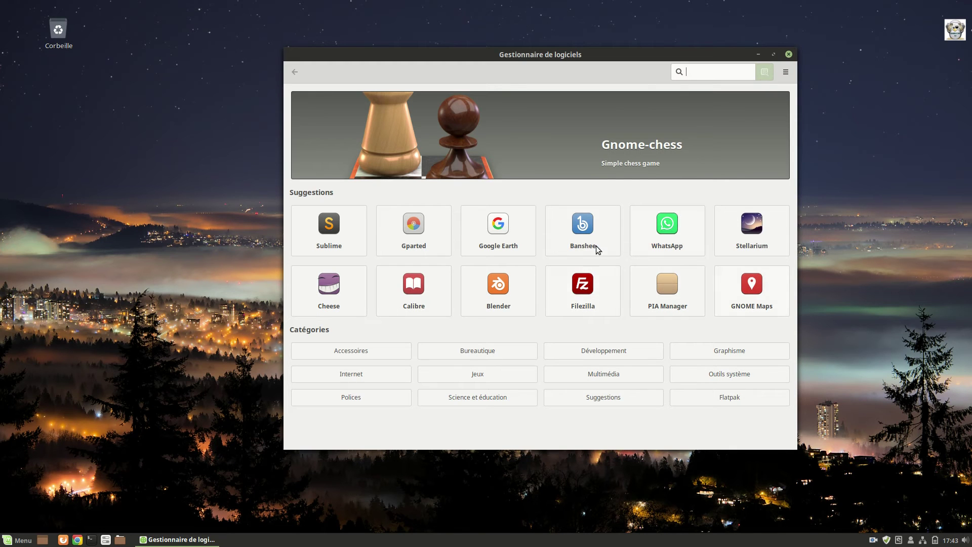
Examine the description, screenshot and user reviews of Google Earth, return to the suggestions and close the software manager
left_click(498, 229)
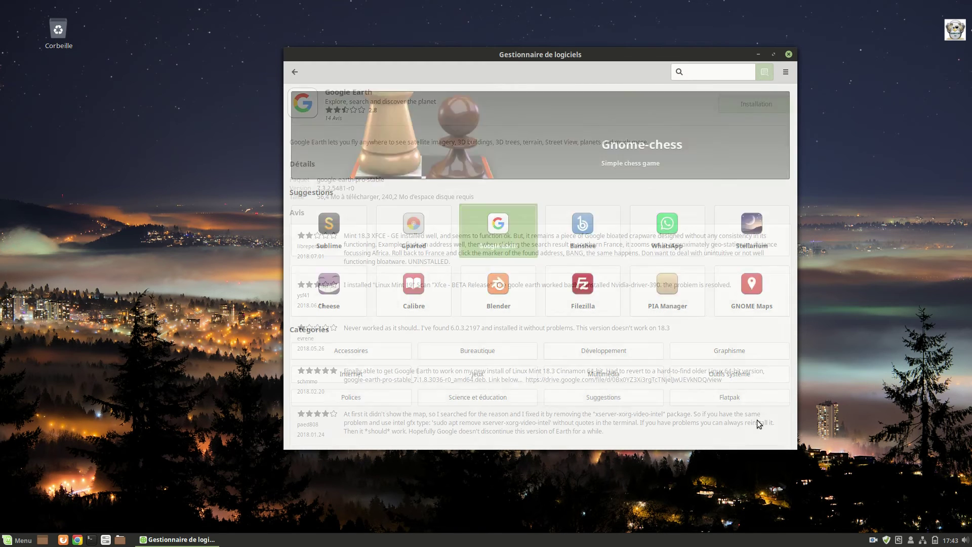
scroll(508, 310, "down", 10)
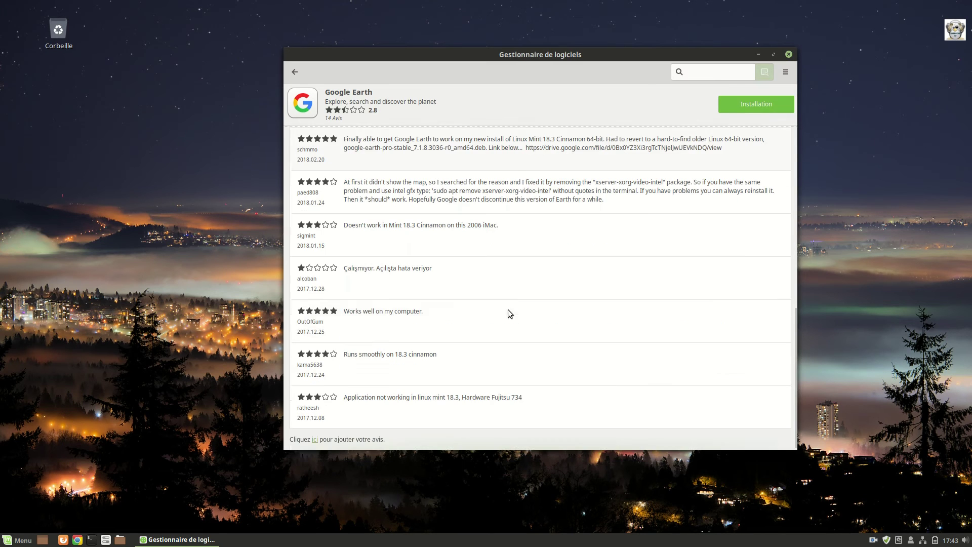
scroll(489, 302, "up", 10)
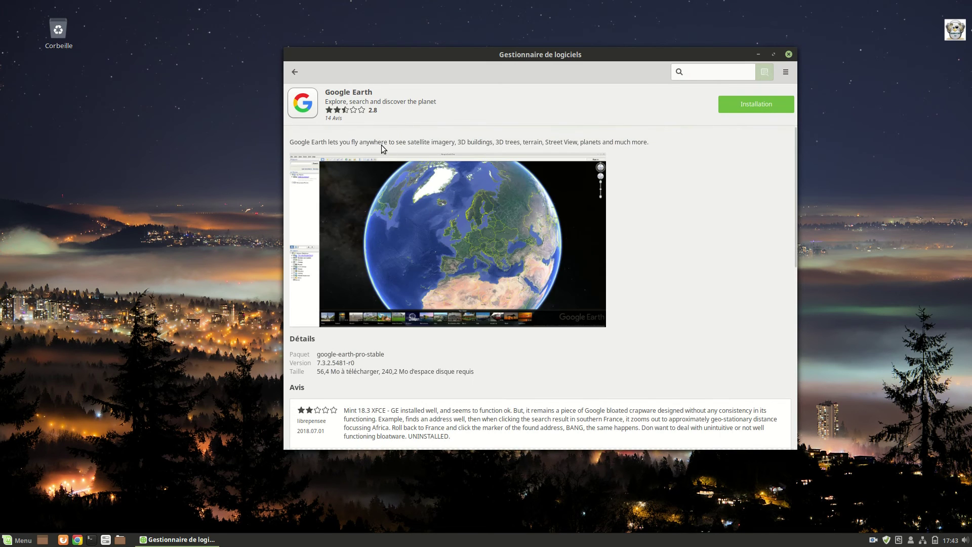
left_click(295, 71)
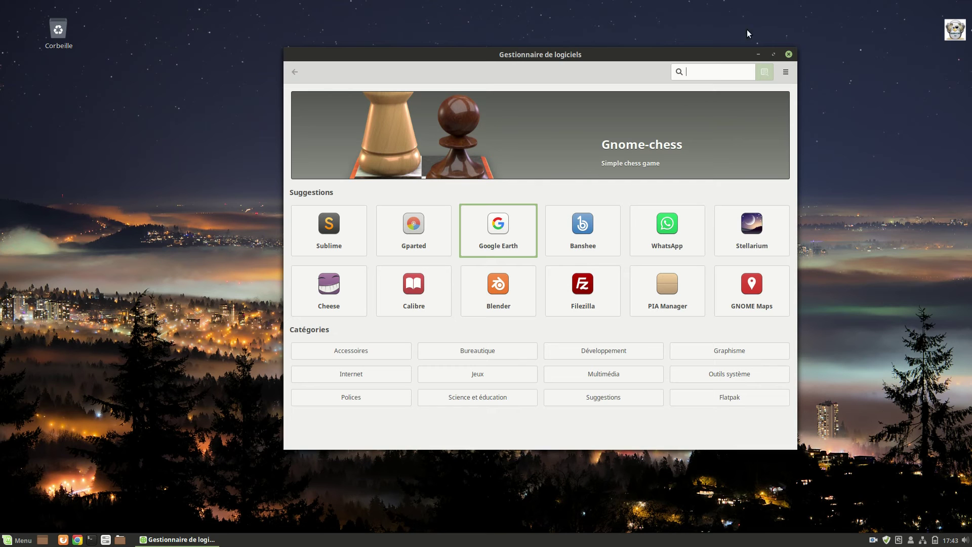
left_click(788, 55)
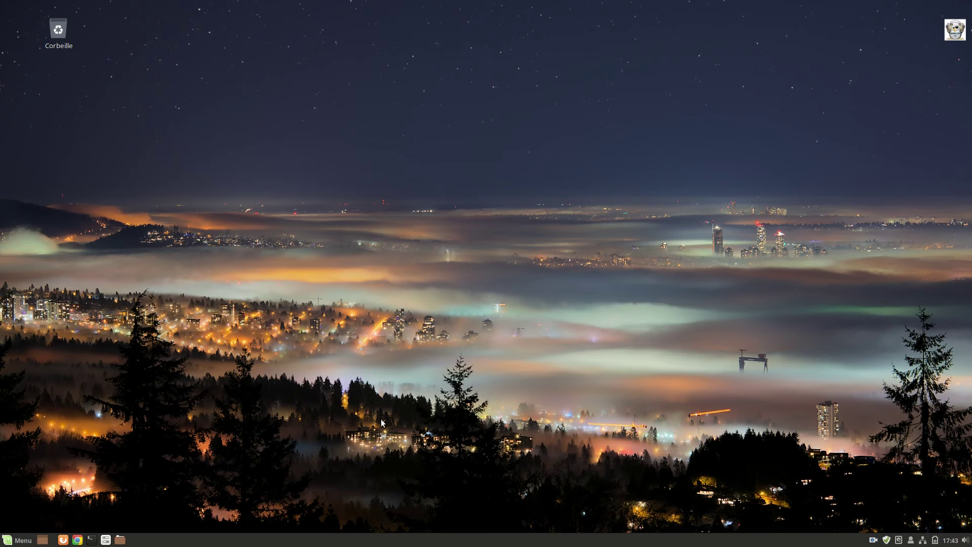
Open the system settings and maximise the window to show all categories
left_click(21, 540)
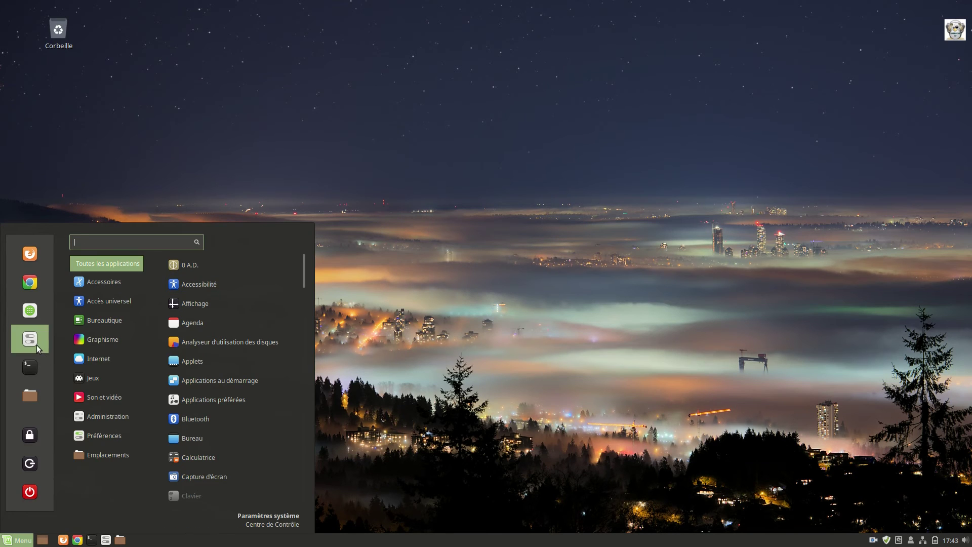
left_click(37, 345)
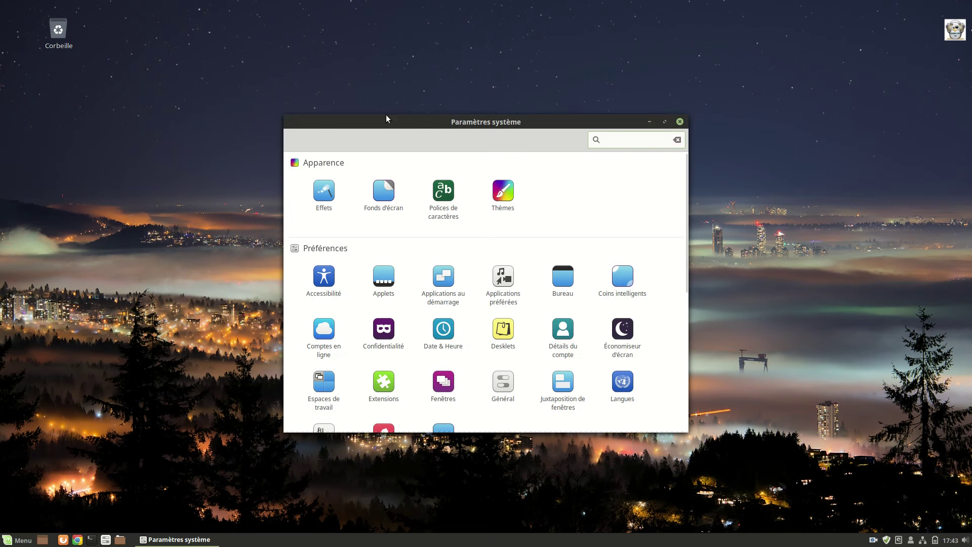
double_click(577, 124)
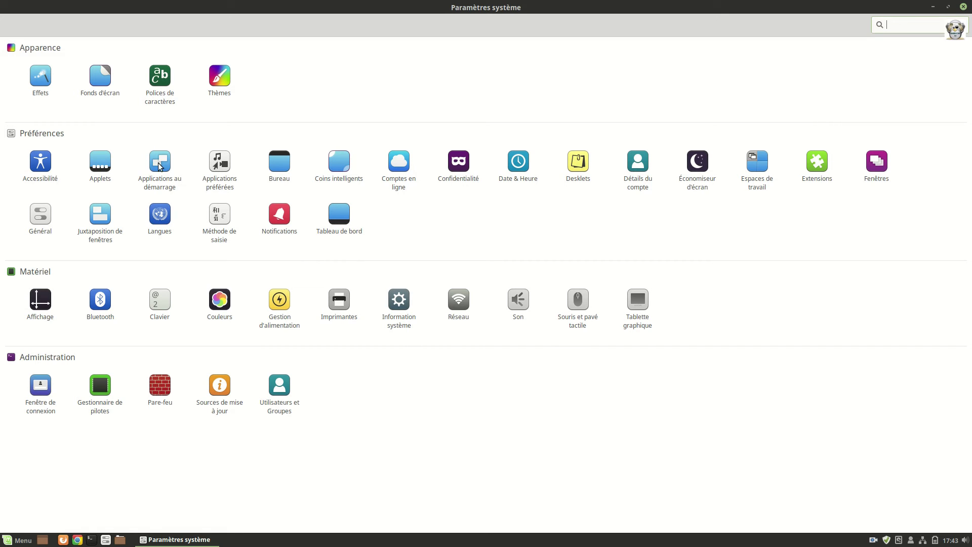
Examine the Effets settings and the available effect styles without changing them, and return to the settings overview
left_click(40, 82)
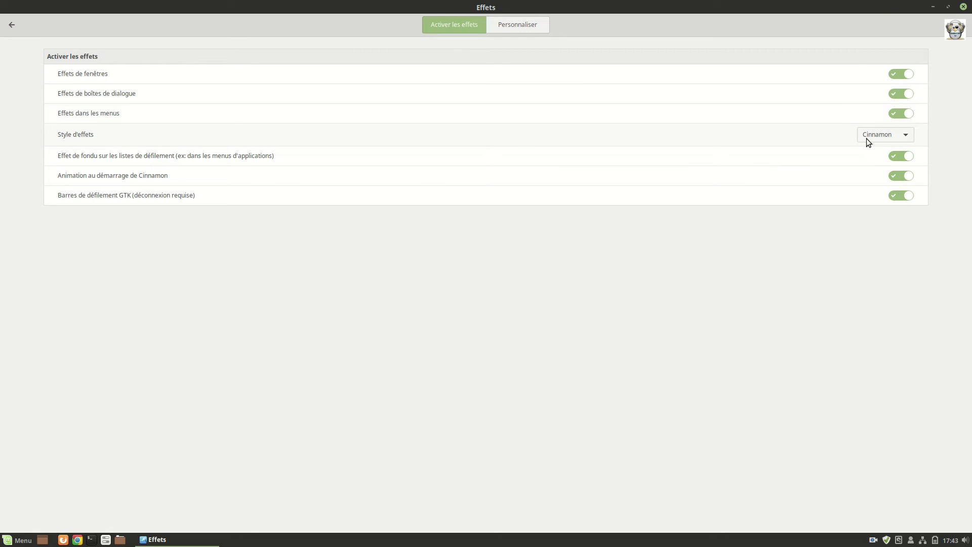
left_click(867, 137)
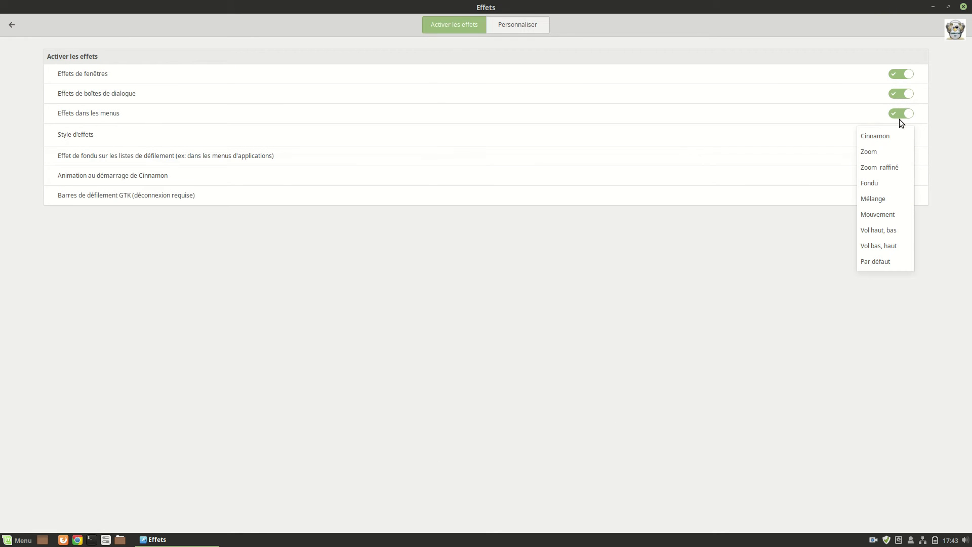
left_click(738, 330)
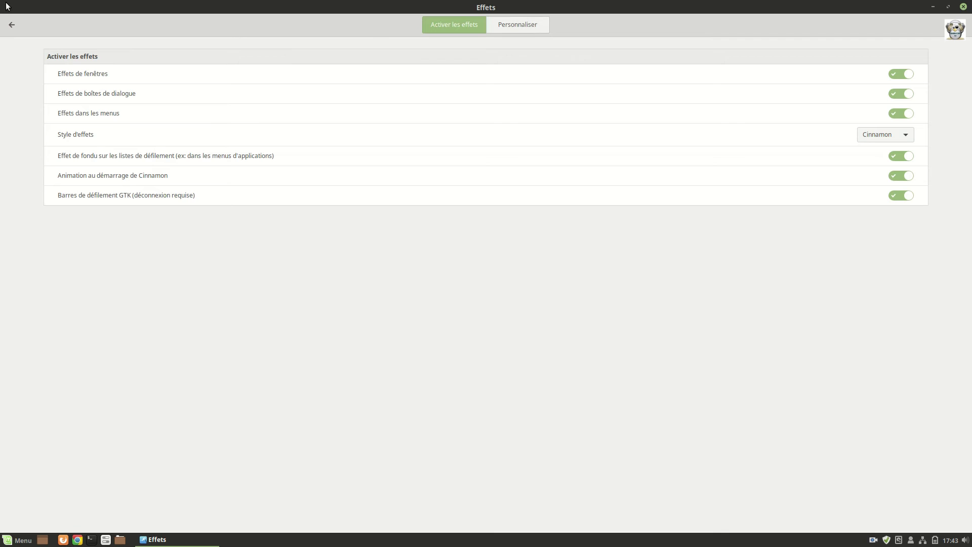
left_click(12, 25)
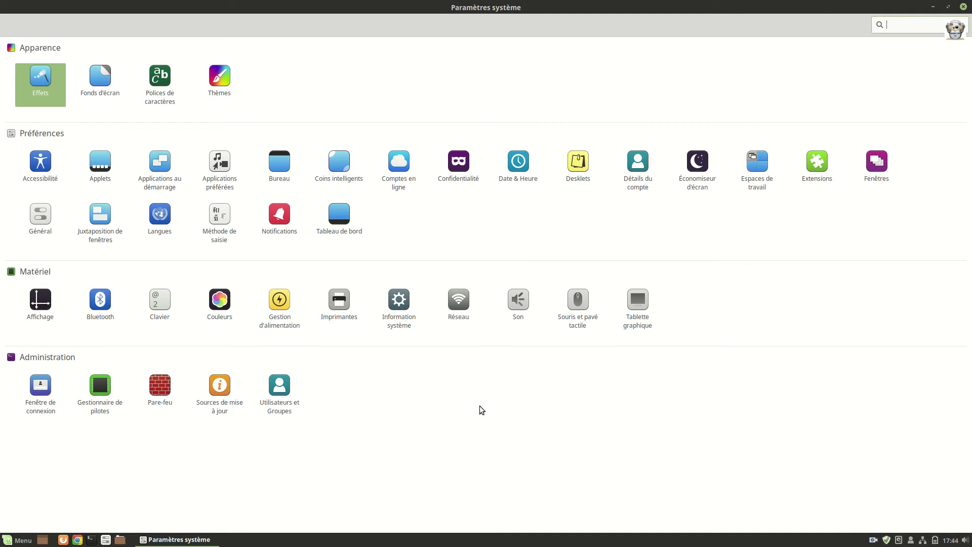
View the maximum volume amplification in the Son settings and try raising and lowering the system volume
left_click(524, 315)
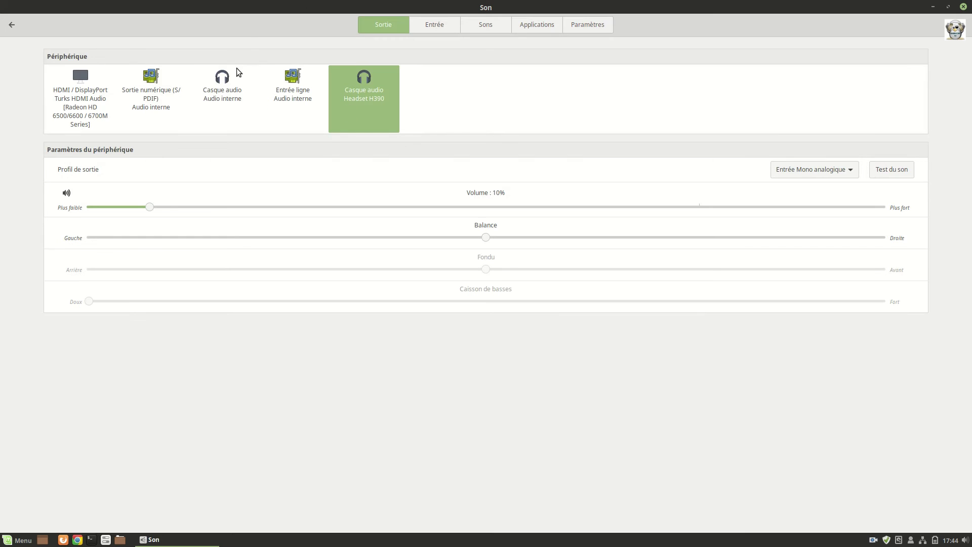
left_click(594, 25)
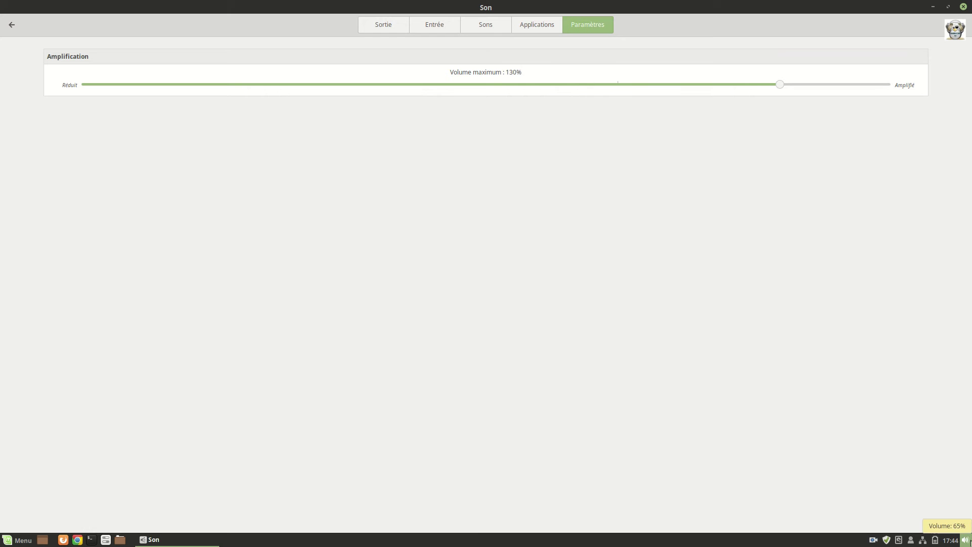
scroll(971, 542, "up", 13)
scroll(965, 540, "down", 13)
scroll(966, 540, "down", 2)
scroll(965, 539, "up", 10)
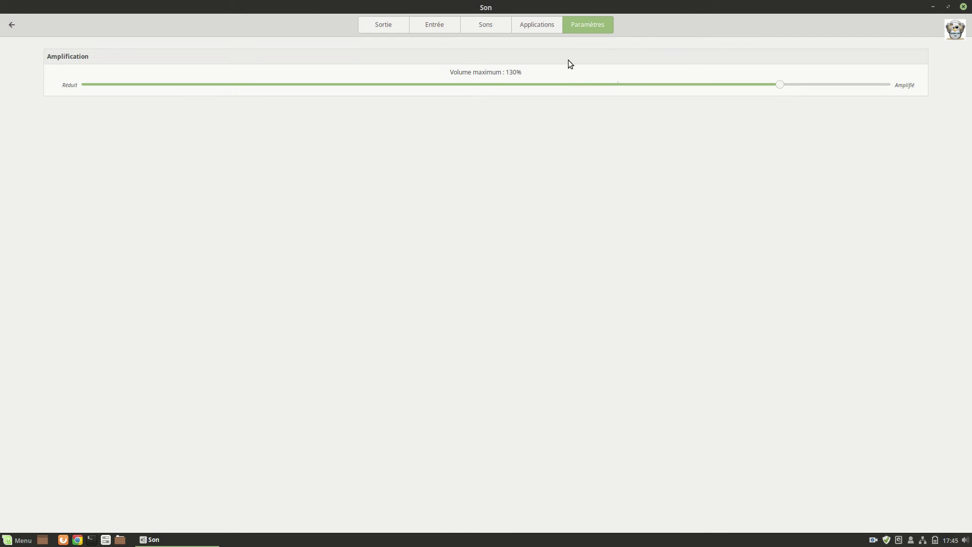
Close the sound settings and browse the installed applications by category, including Accessoires, Graphisme and Administration
left_click(963, 7)
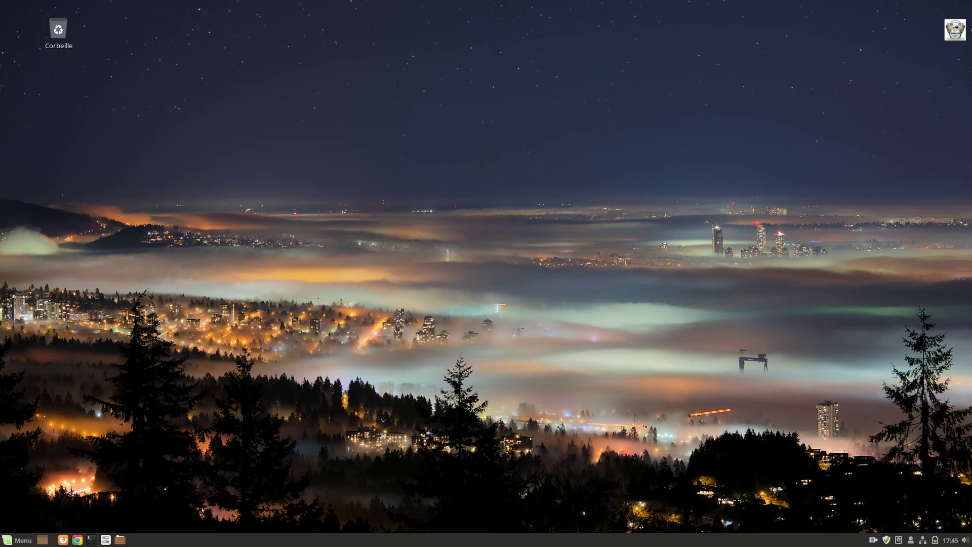
left_click(5, 541)
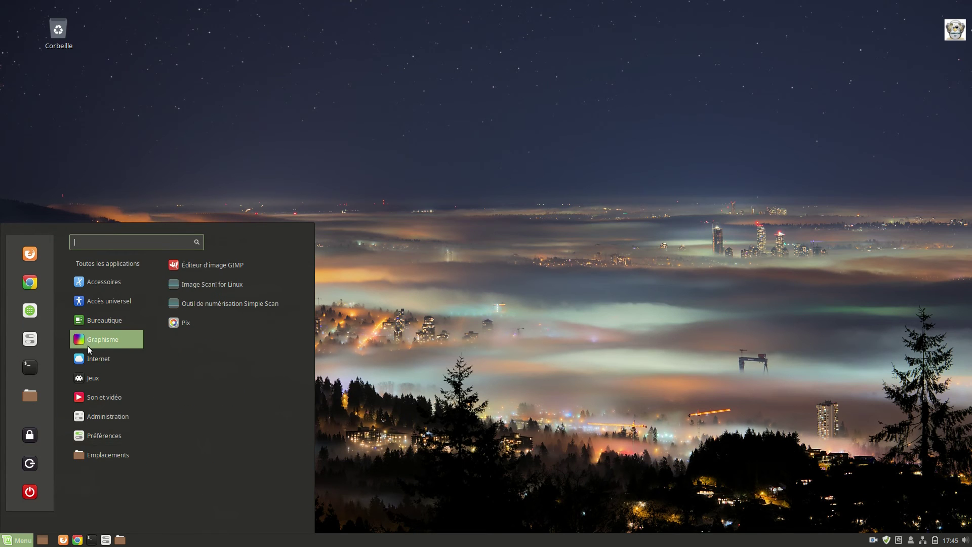
mouse_move(92, 355)
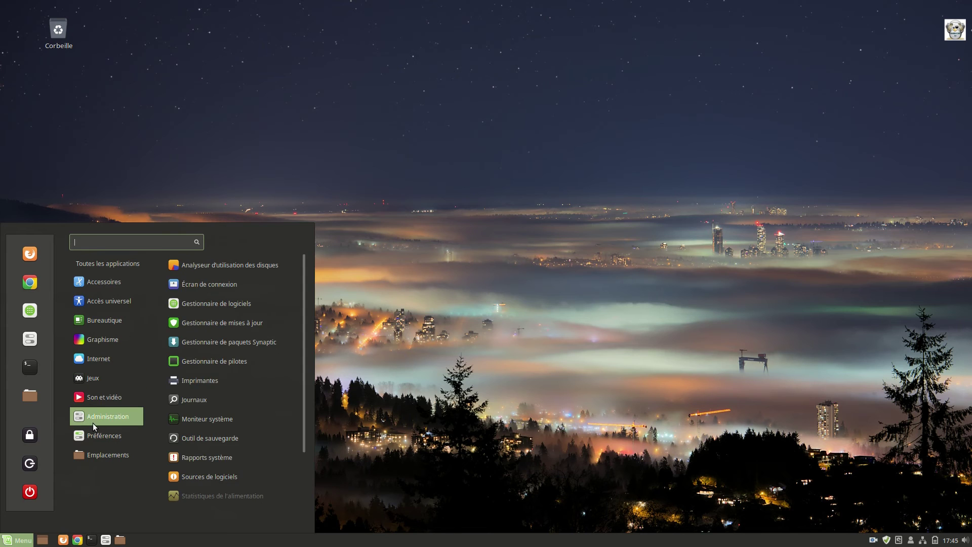
mouse_move(103, 282)
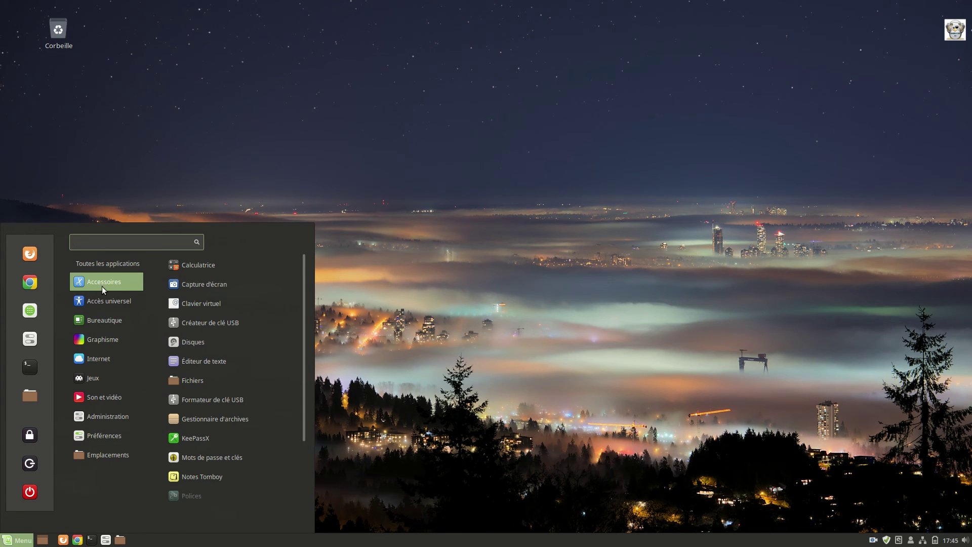
mouse_move(99, 338)
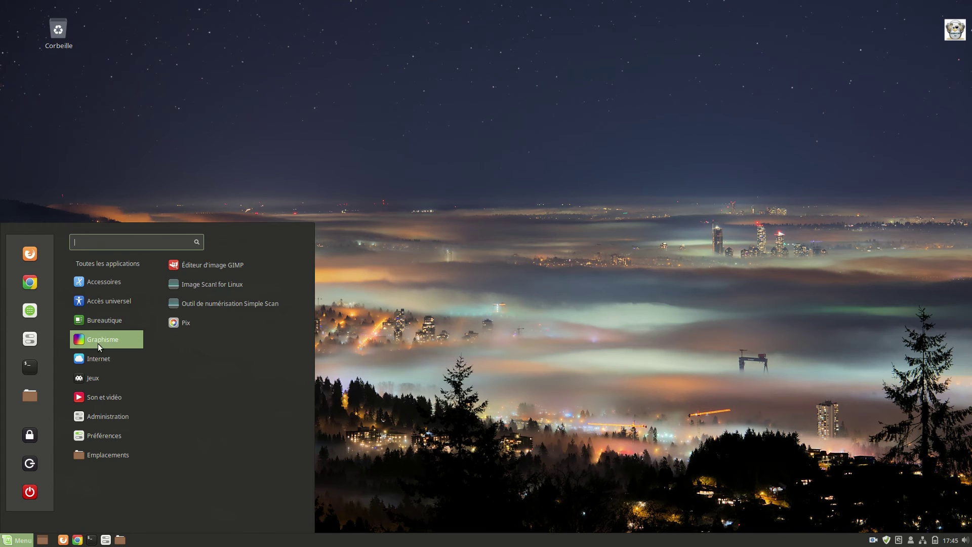
mouse_move(93, 408)
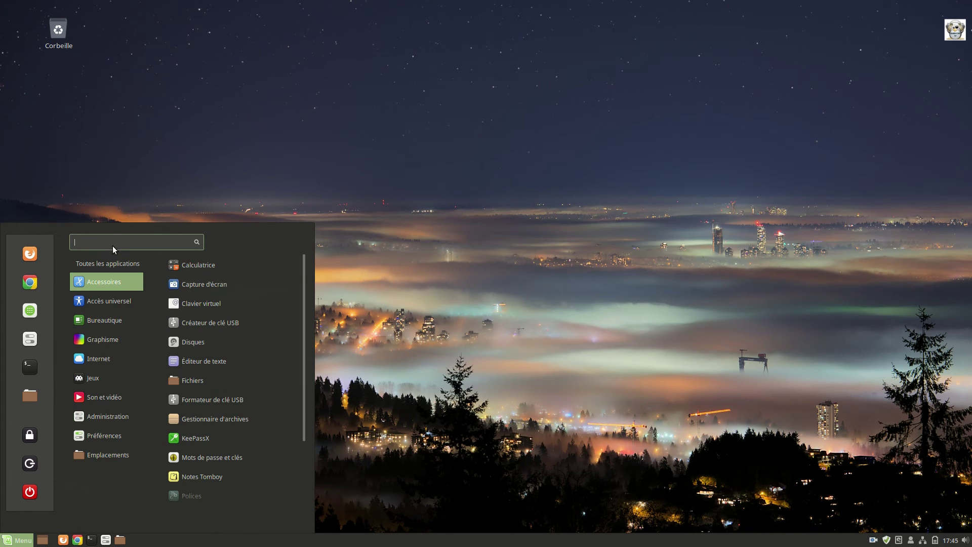
Search the installed applications for "cal", widen the search to "ca", and return to the desktop
type("cal")
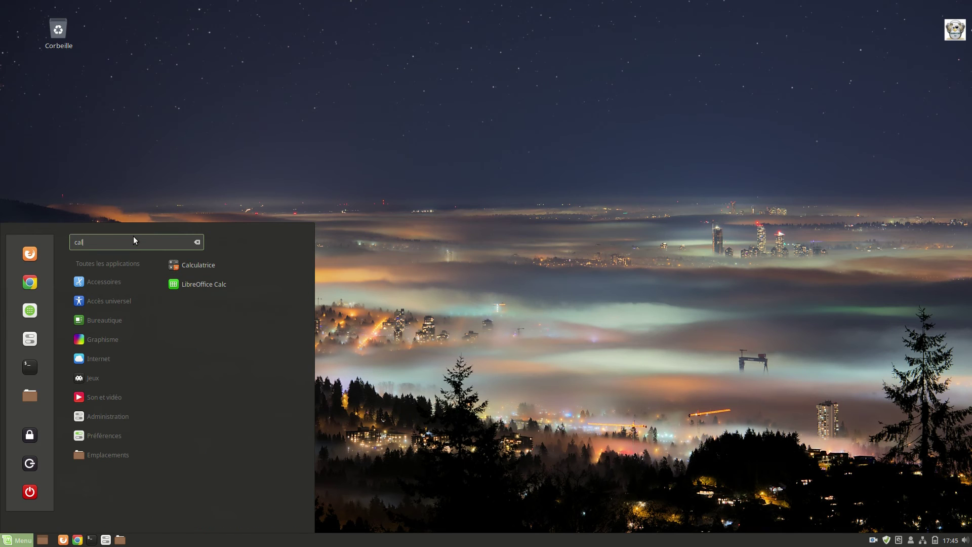
key("BackSpace")
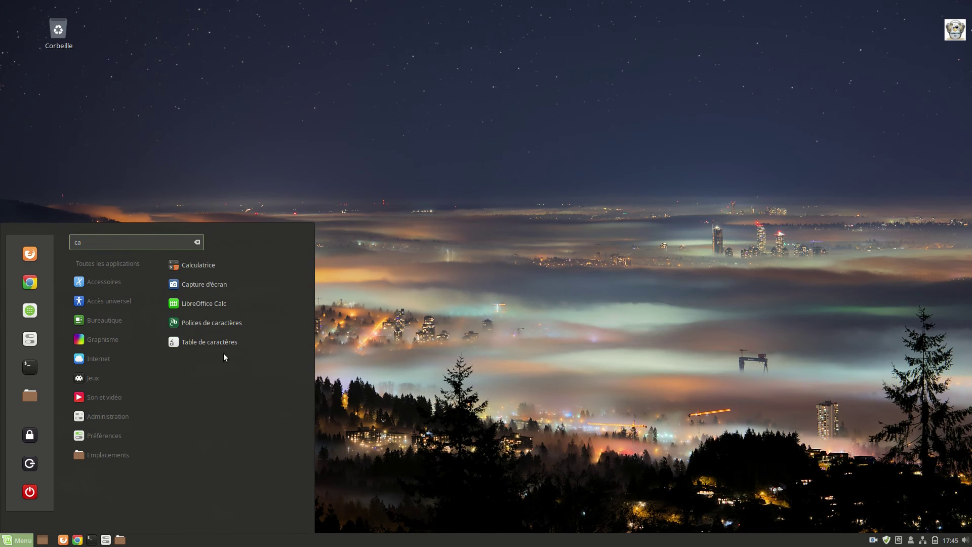
left_click(197, 154)
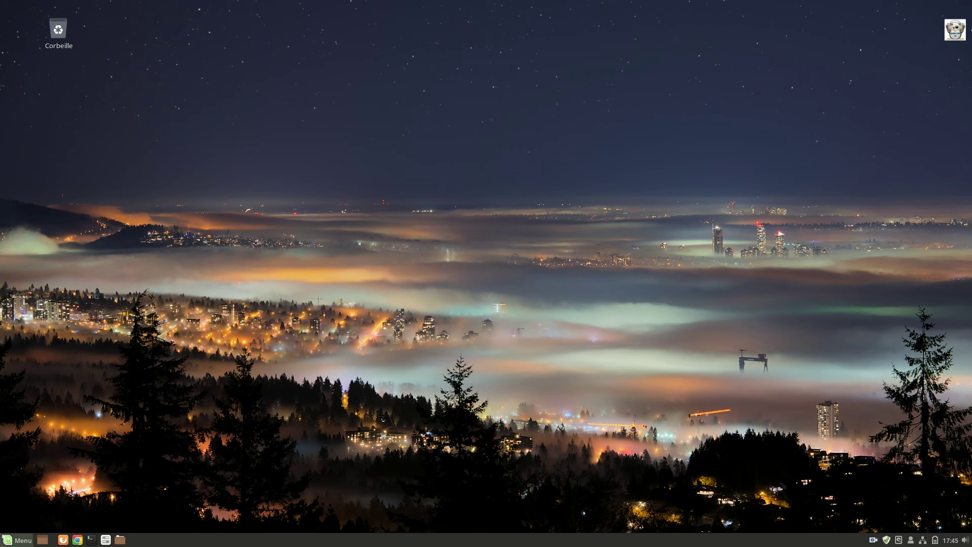
Find the Agenda application by searching for "gno", open it and show the calendar by week
left_click(18, 540)
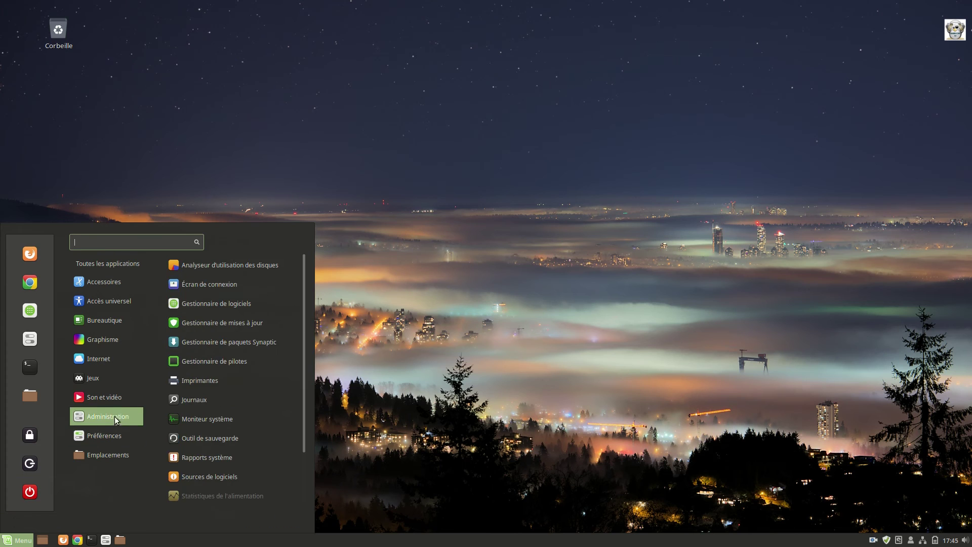
mouse_move(114, 321)
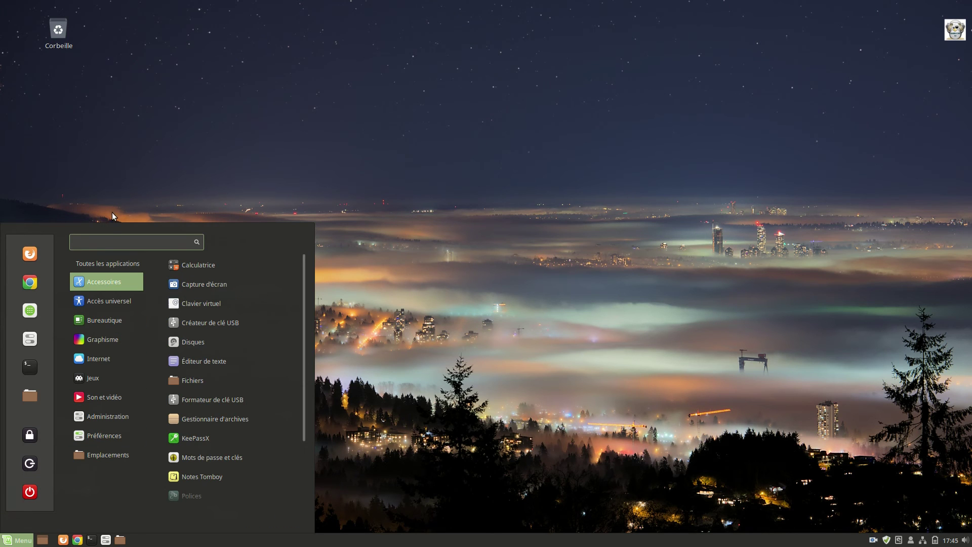
type("gno")
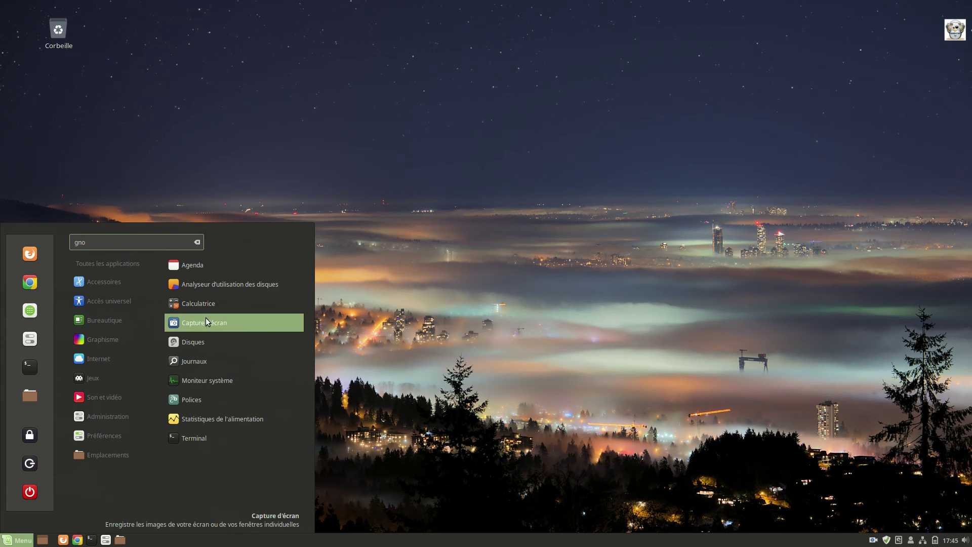
left_click(217, 273)
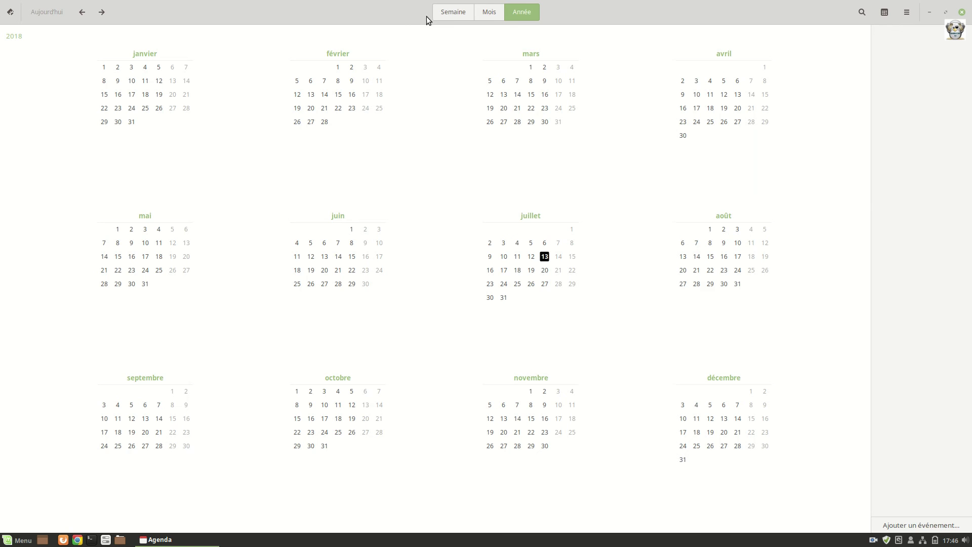
left_click(449, 11)
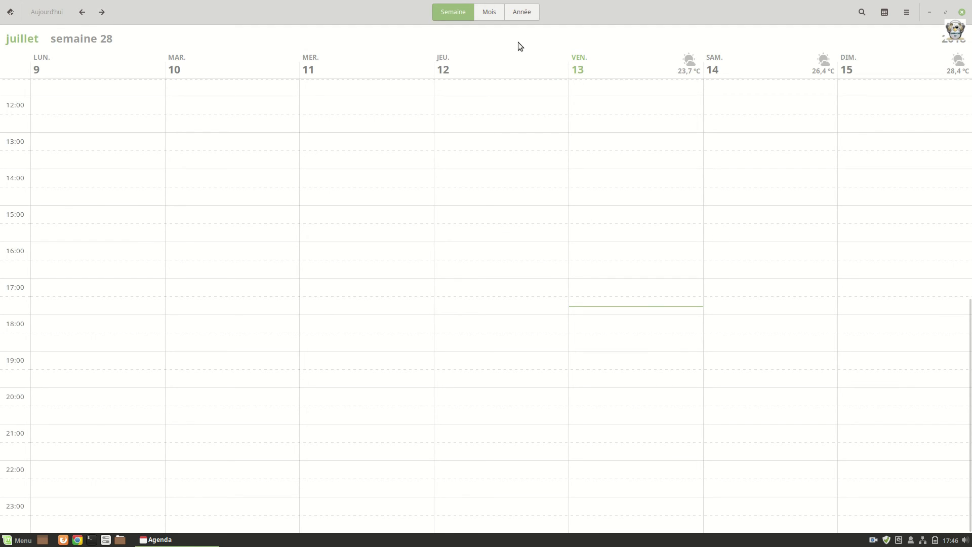
Examine Agenda's application options and its online account and calendar settings without changing them, and close Agenda
left_click(10, 12)
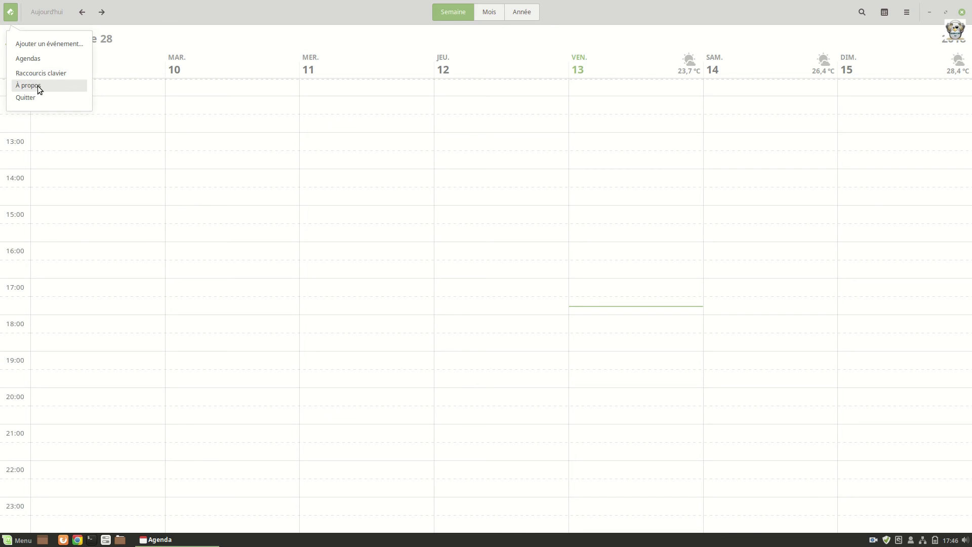
left_click(114, 75)
left_click(907, 12)
left_click(868, 17)
left_click(879, 17)
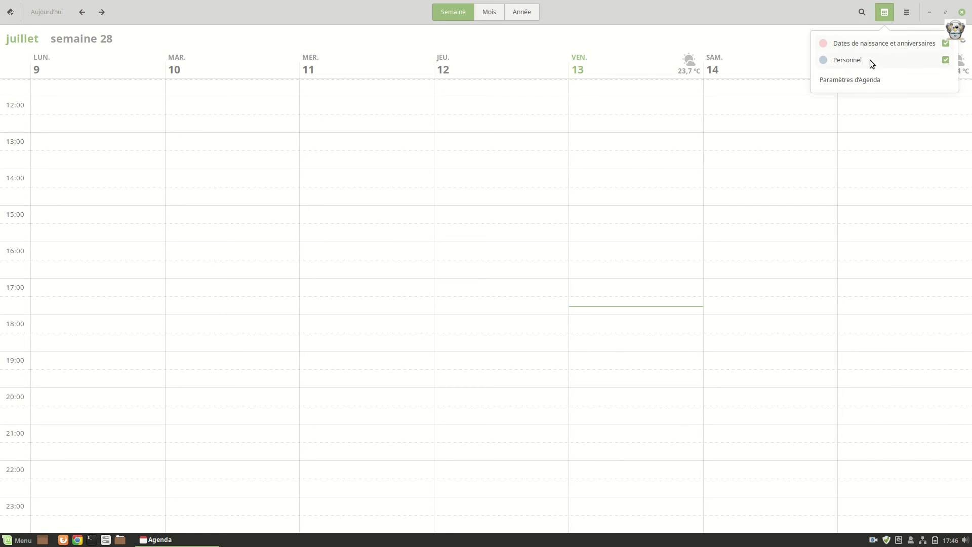
left_click(857, 82)
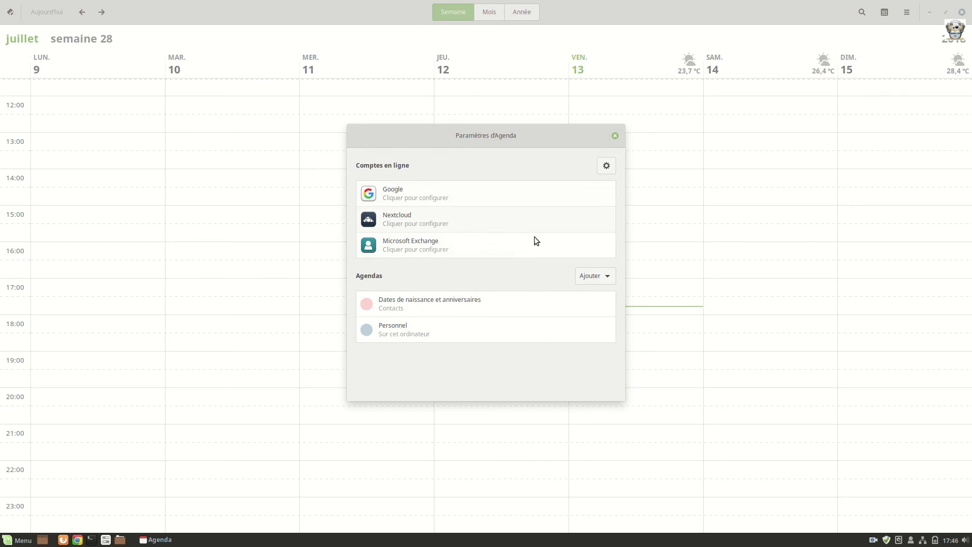
left_click(614, 135)
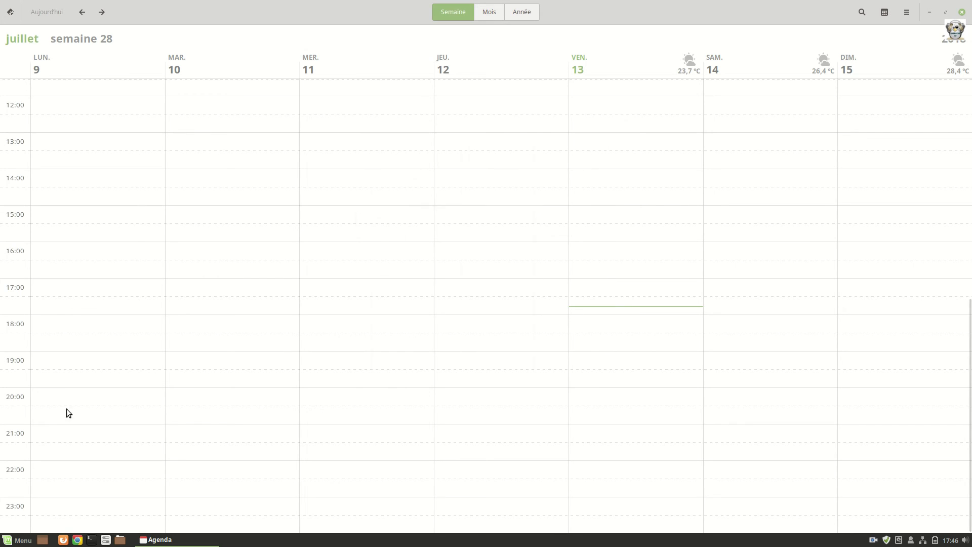
left_click(961, 11)
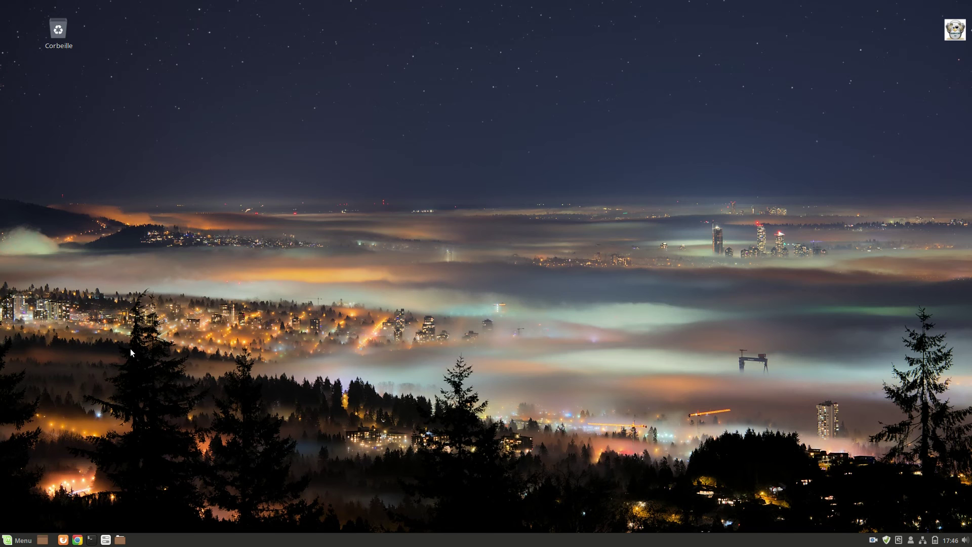
View the monthly calendar attached to the system clock and check the neighbouring volume applet
left_click(952, 541)
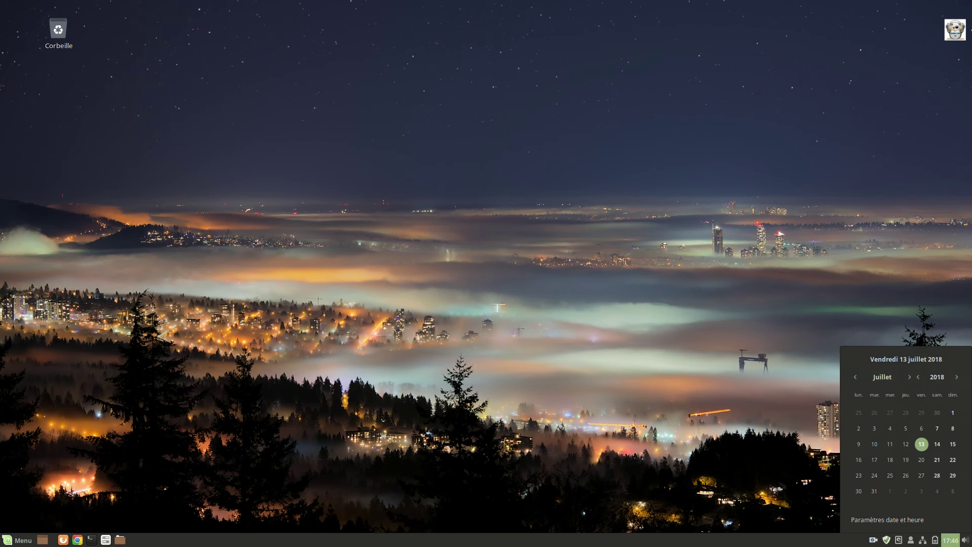
left_click(777, 507)
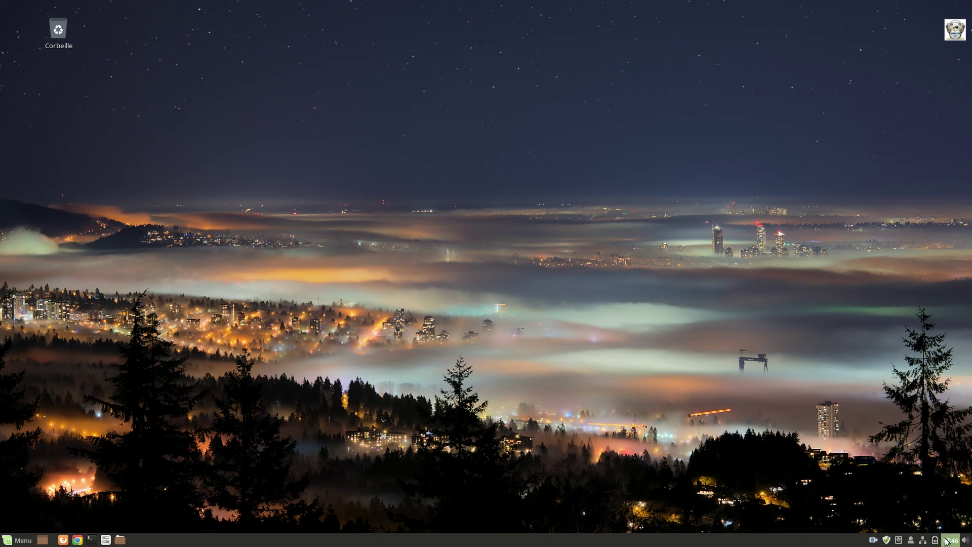
left_click(965, 542)
left_click(950, 541)
left_click(949, 541)
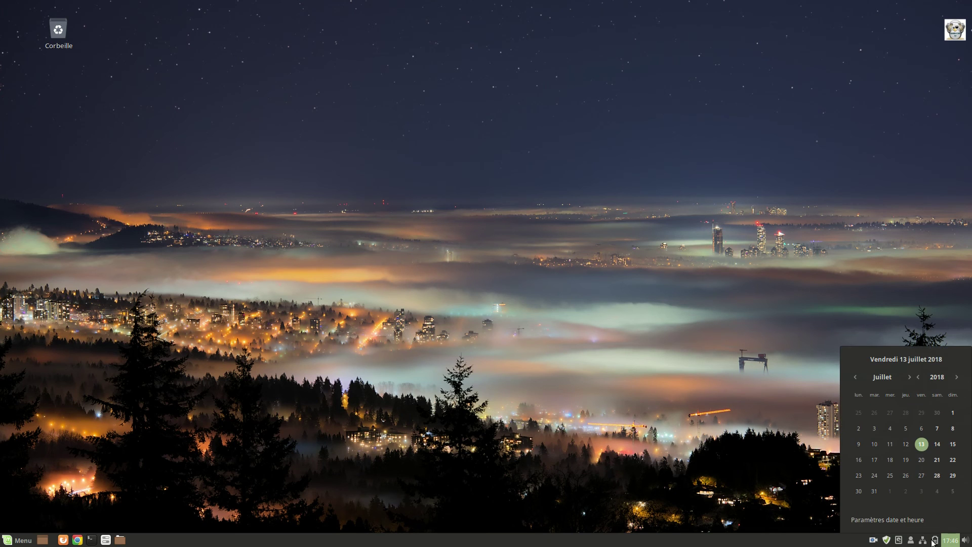
left_click(950, 541)
left_click(950, 541)
View the network connection options and check the neighbouring user and status applets
left_click(923, 540)
left_click(922, 540)
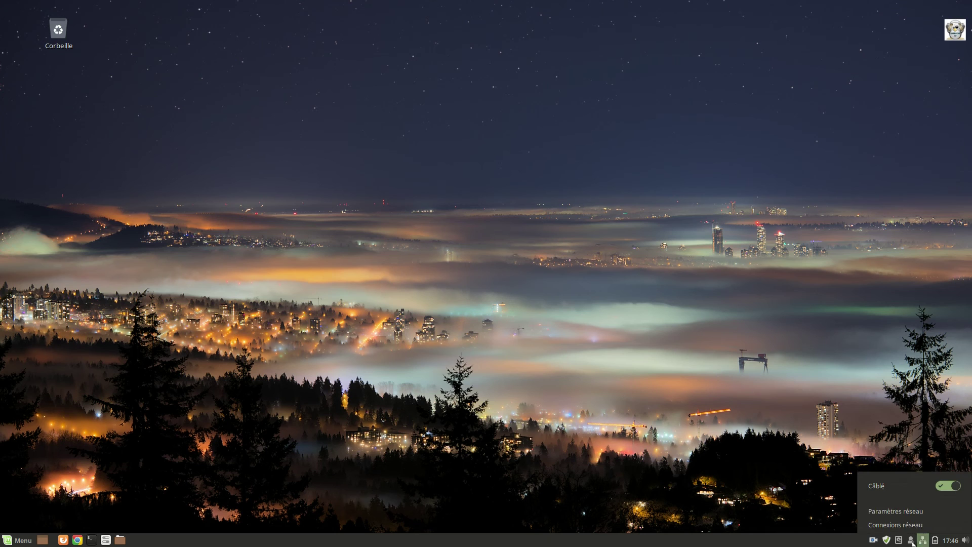
left_click(911, 541)
left_click(911, 541)
left_click(908, 542)
left_click(897, 541)
left_click(897, 541)
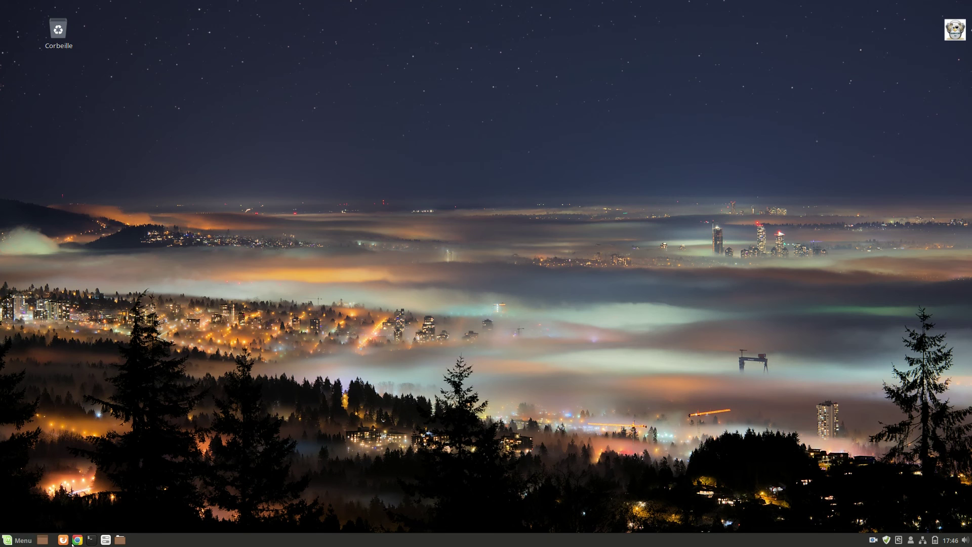
Browse the application categories again, including Bureautique, Emplacements, Jeux and Préférences
left_click(18, 540)
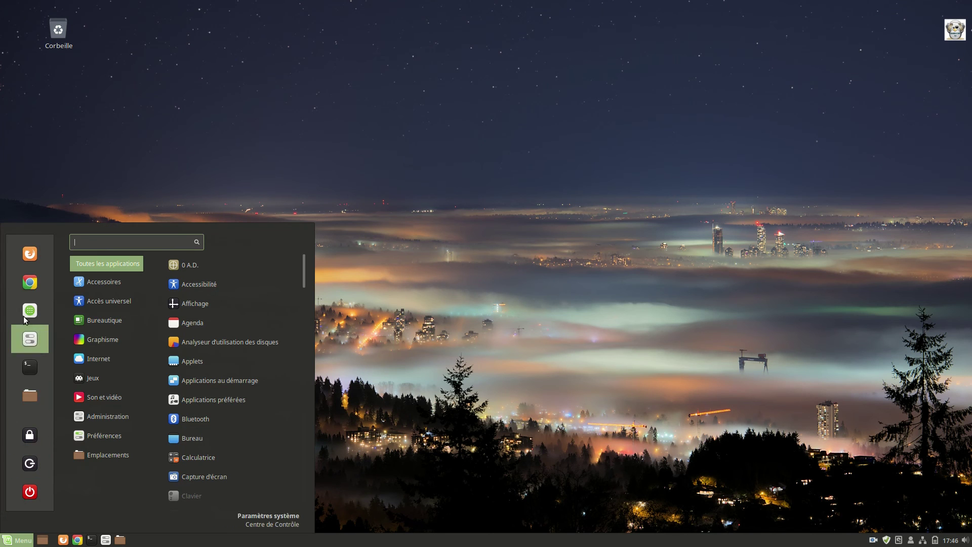
mouse_move(122, 326)
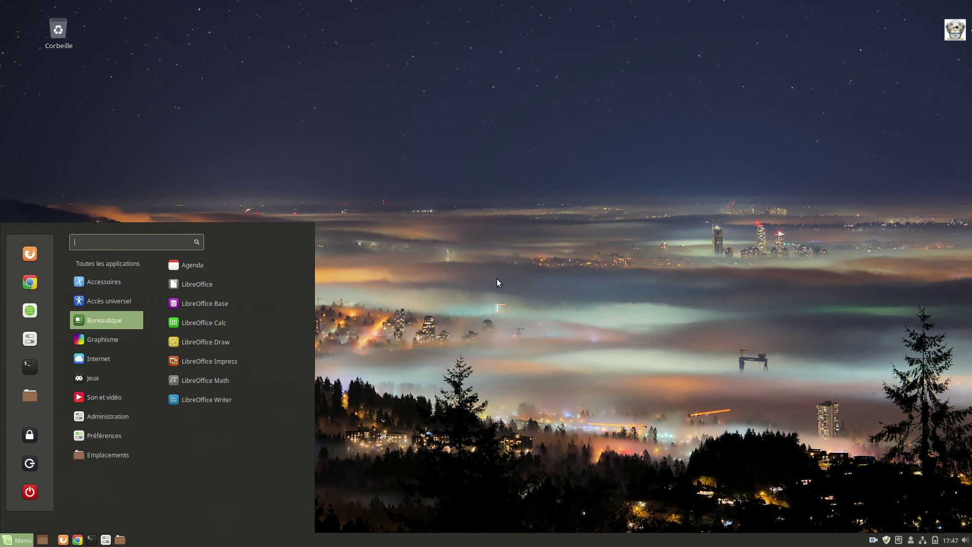
mouse_move(108, 455)
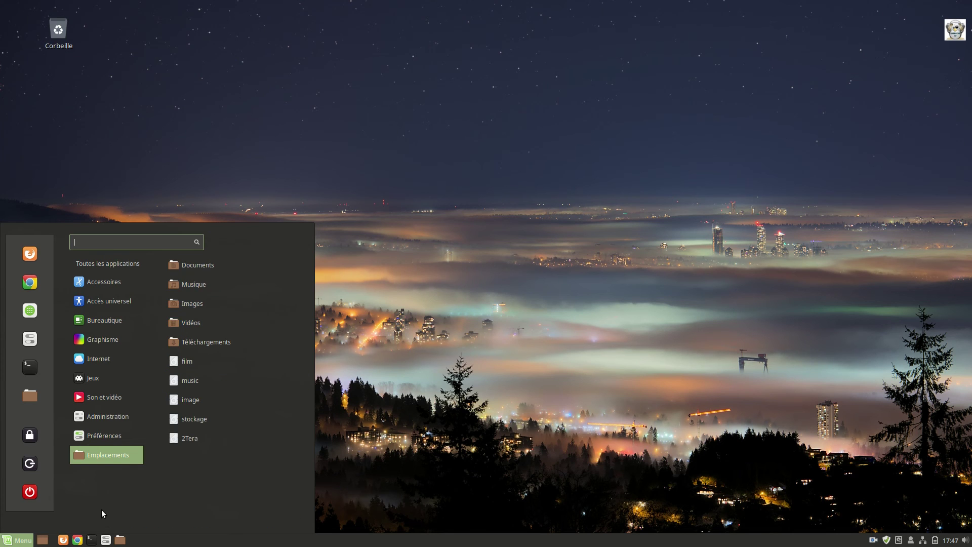
mouse_move(72, 400)
mouse_move(128, 374)
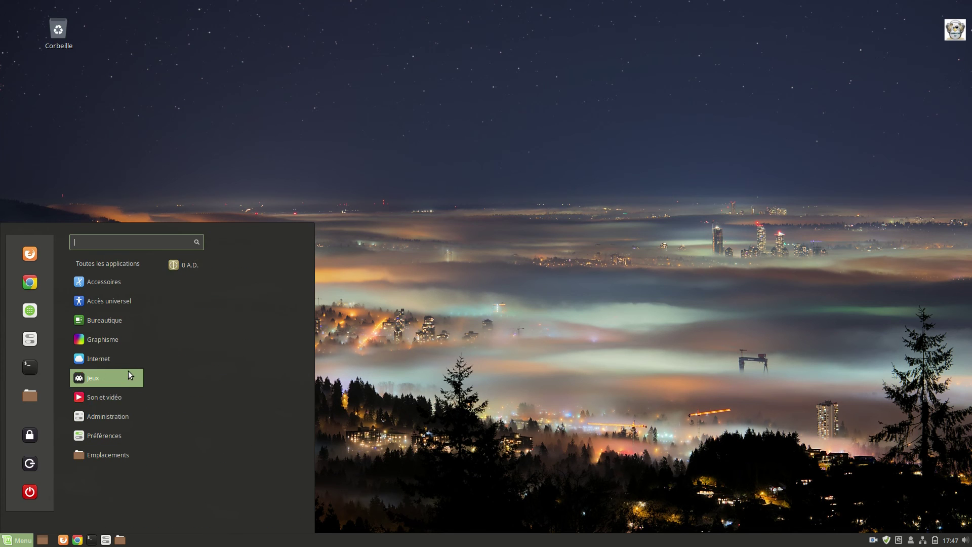
mouse_move(135, 303)
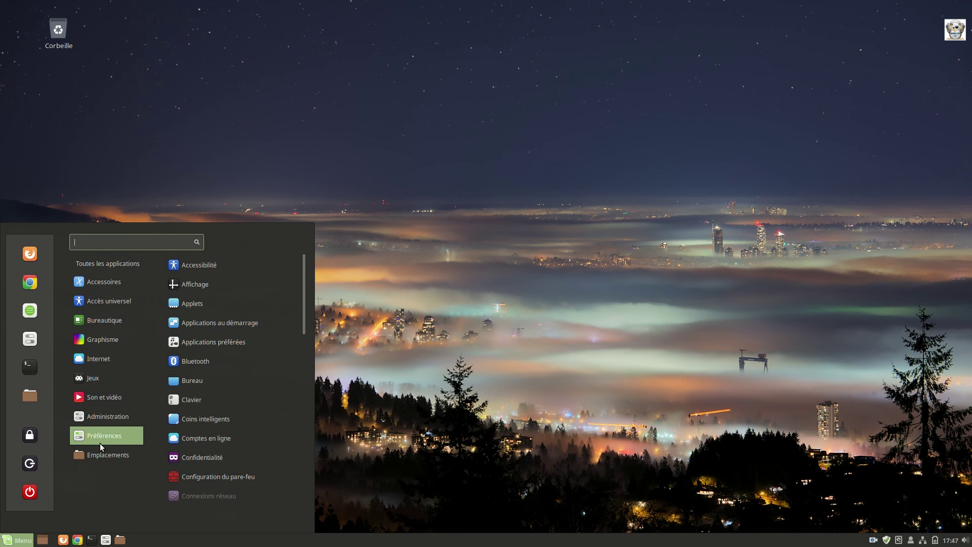
mouse_move(114, 285)
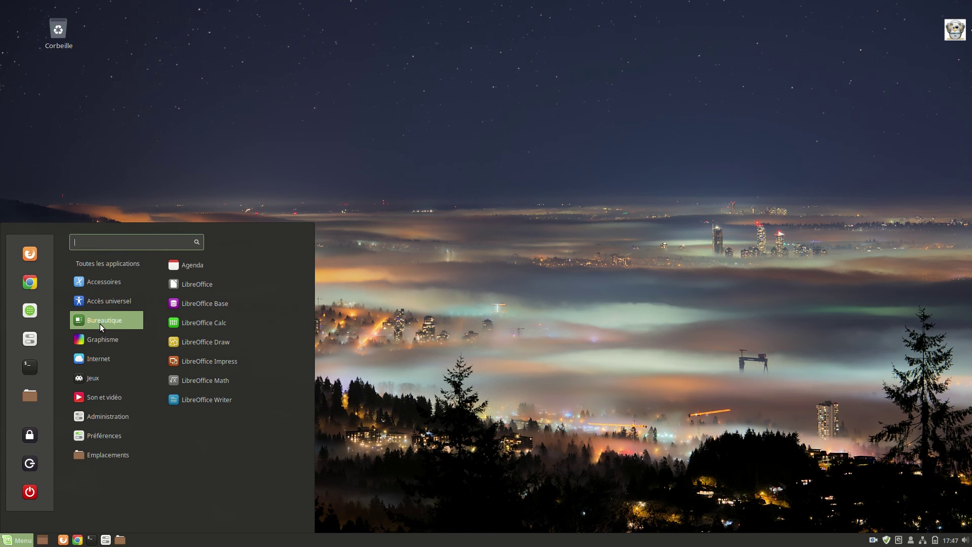
Open the LibreOffice start centre, check its version information and close LibreOffice
left_click(208, 286)
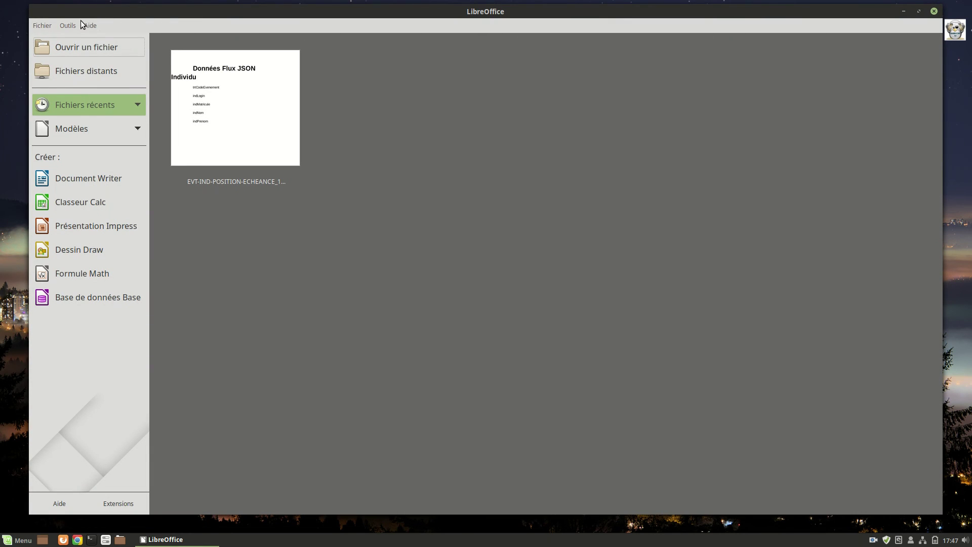
left_click(89, 25)
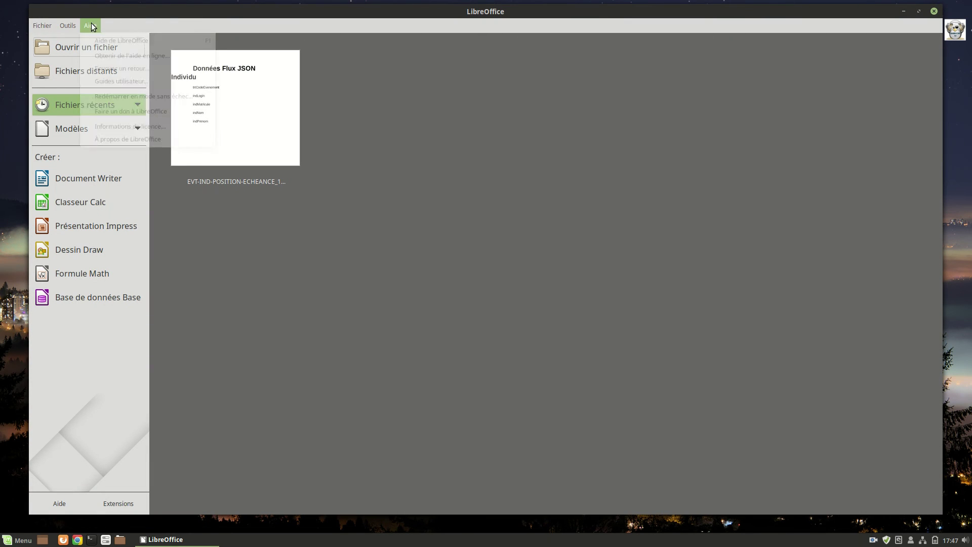
left_click(138, 145)
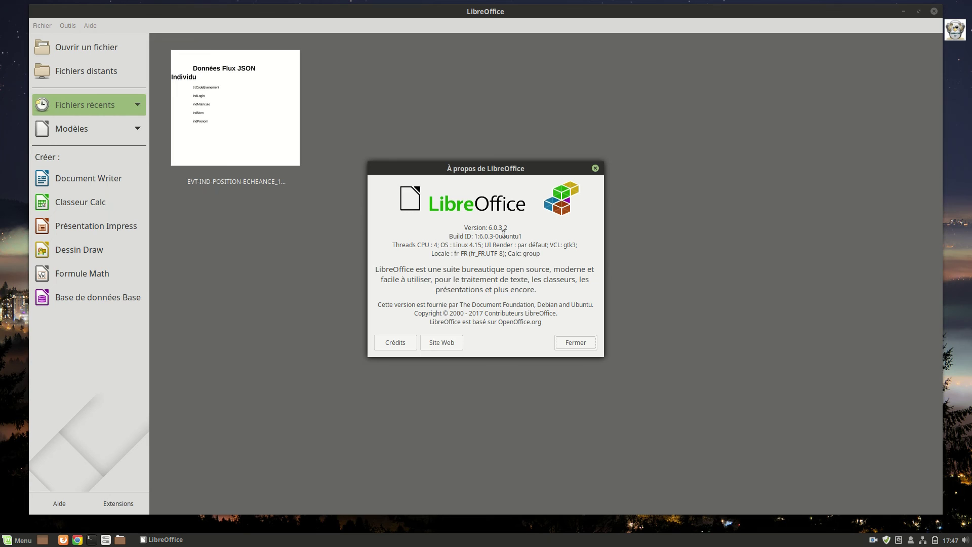
left_click(577, 343)
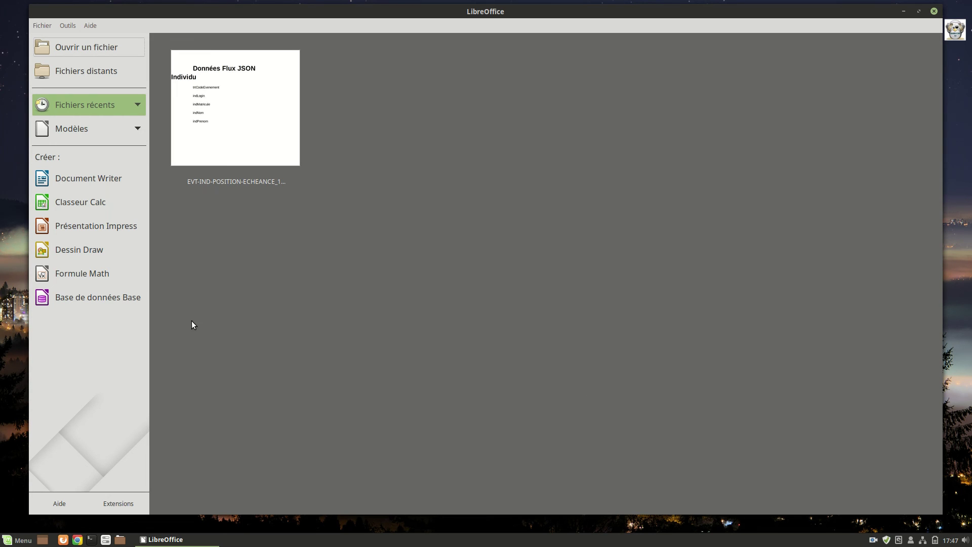
left_click(934, 11)
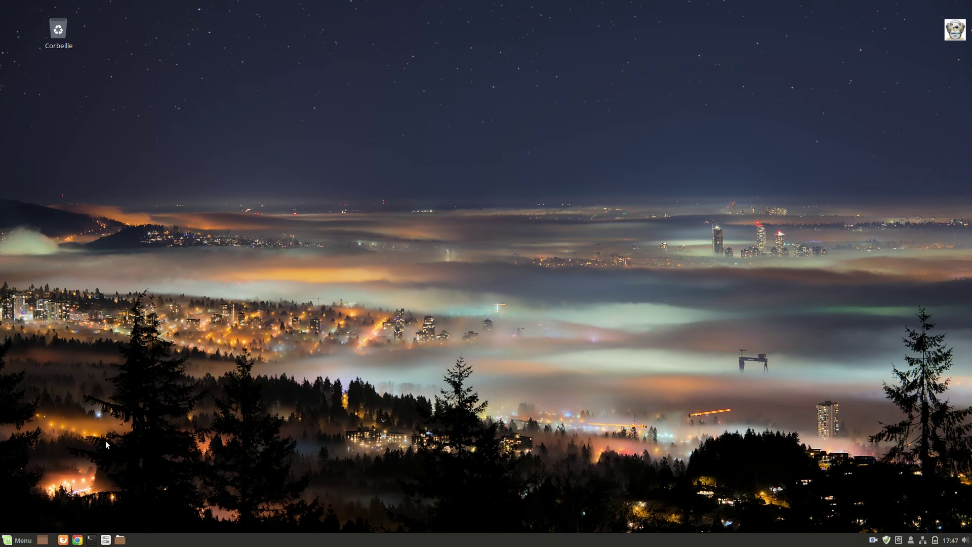
Launch the Firefox web browser from the Internet applications and check its version information
left_click(19, 539)
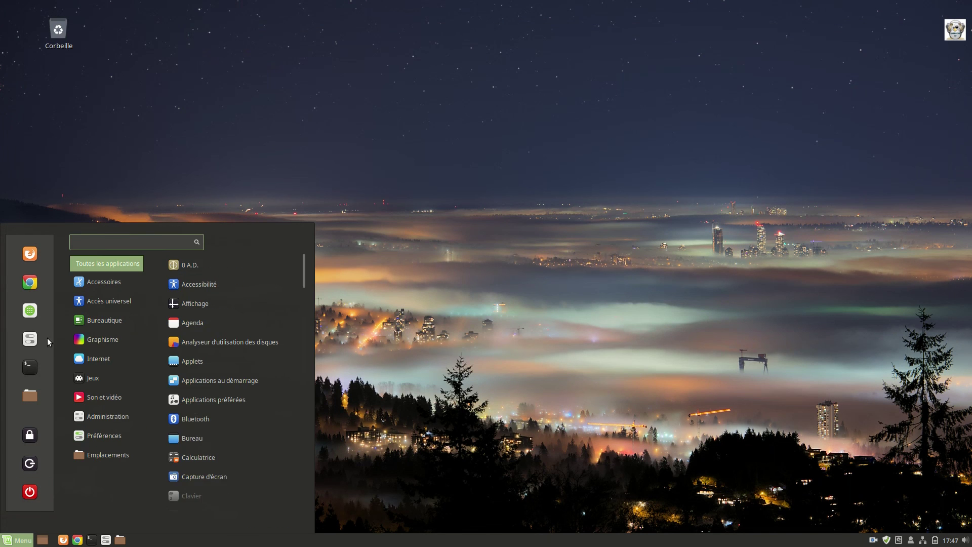
mouse_move(86, 312)
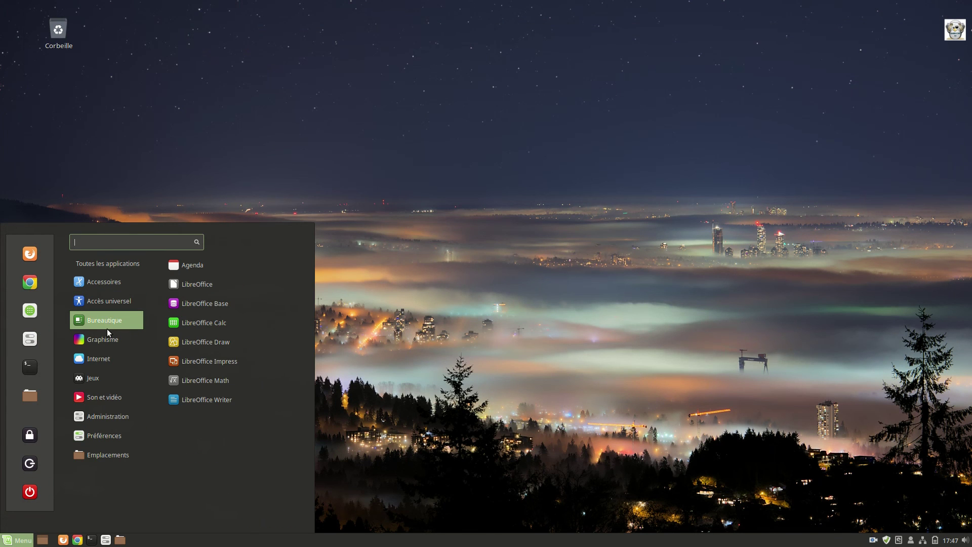
mouse_move(107, 339)
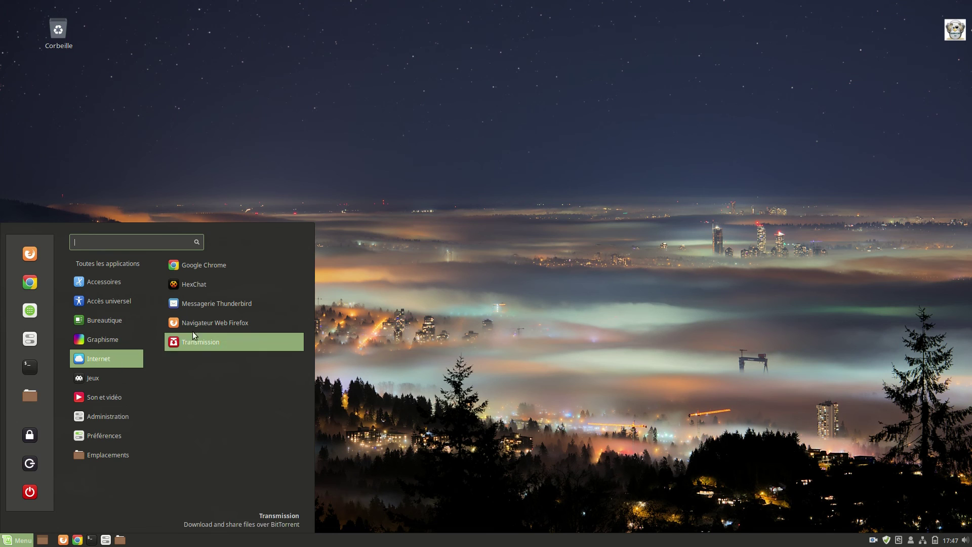
left_click(217, 323)
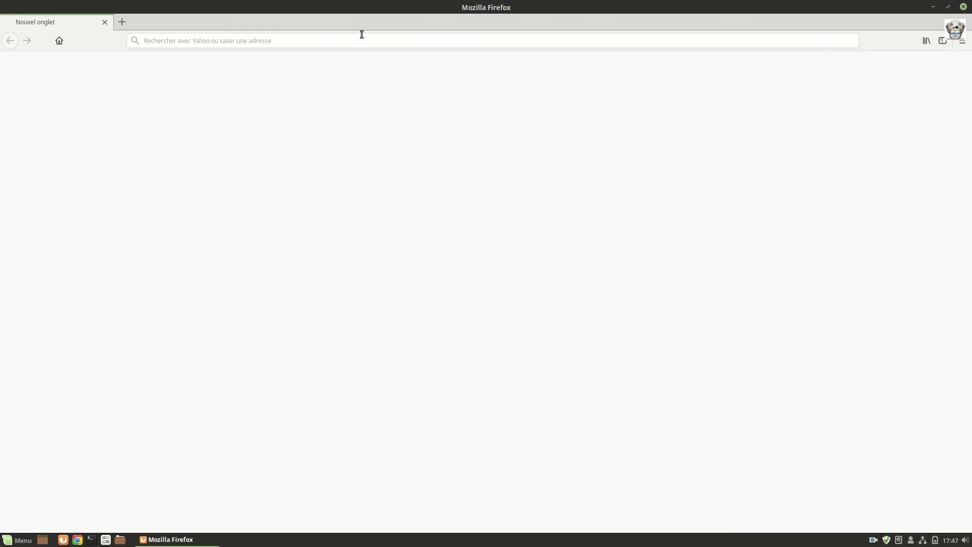
left_click(965, 43)
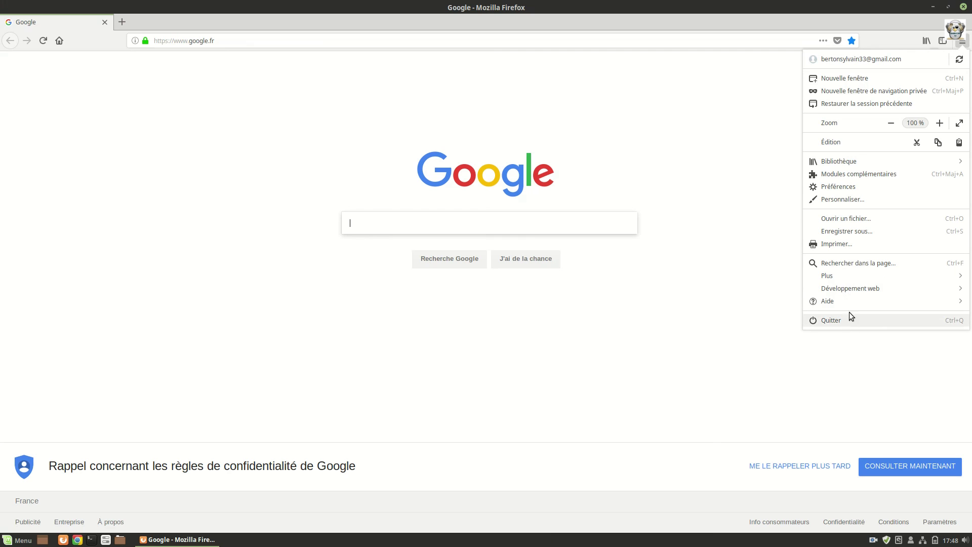
left_click(846, 297)
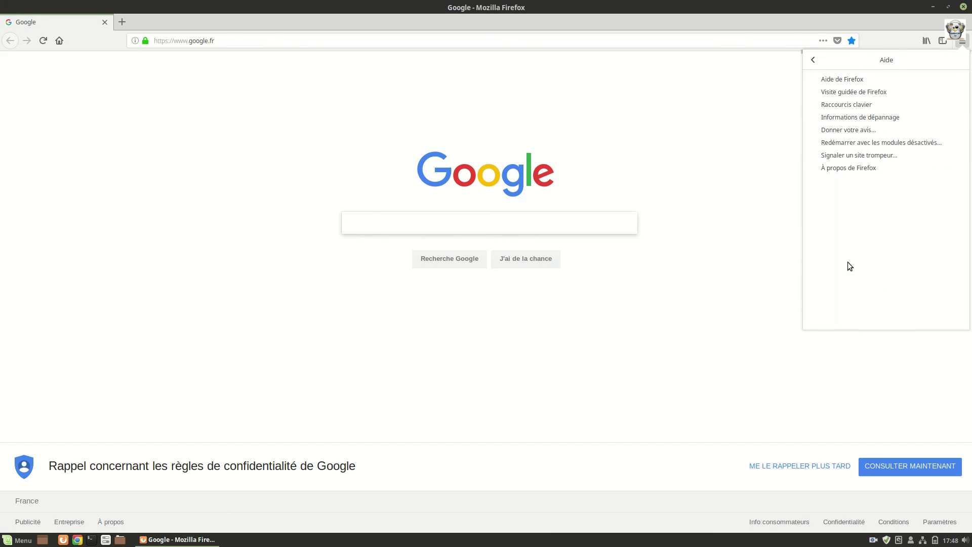
left_click(845, 168)
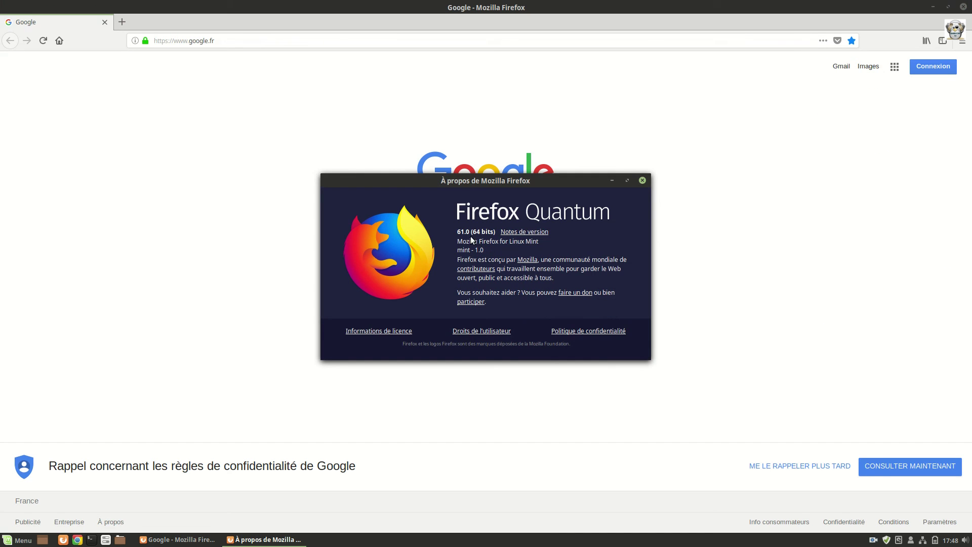
left_click(642, 181)
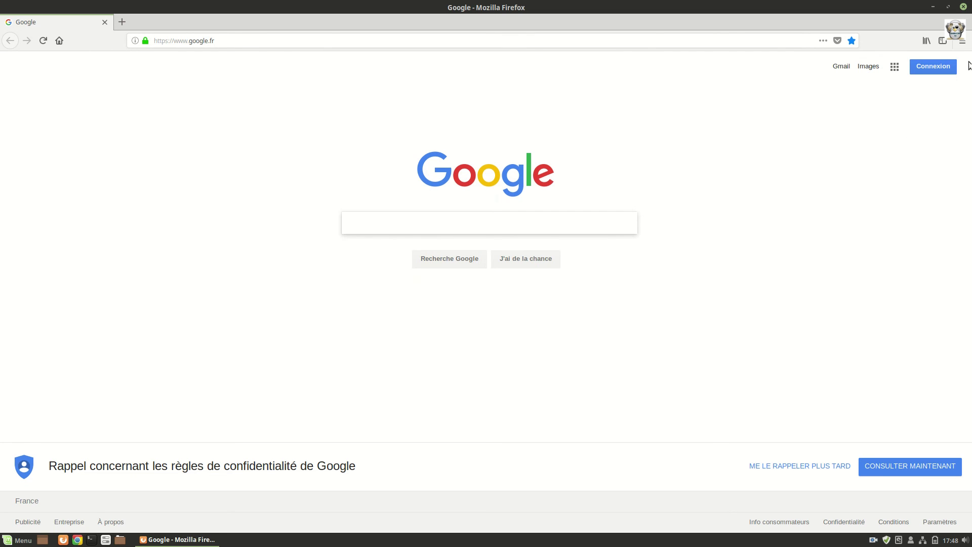
Look over Firefox's main options and close the browser
left_click(963, 41)
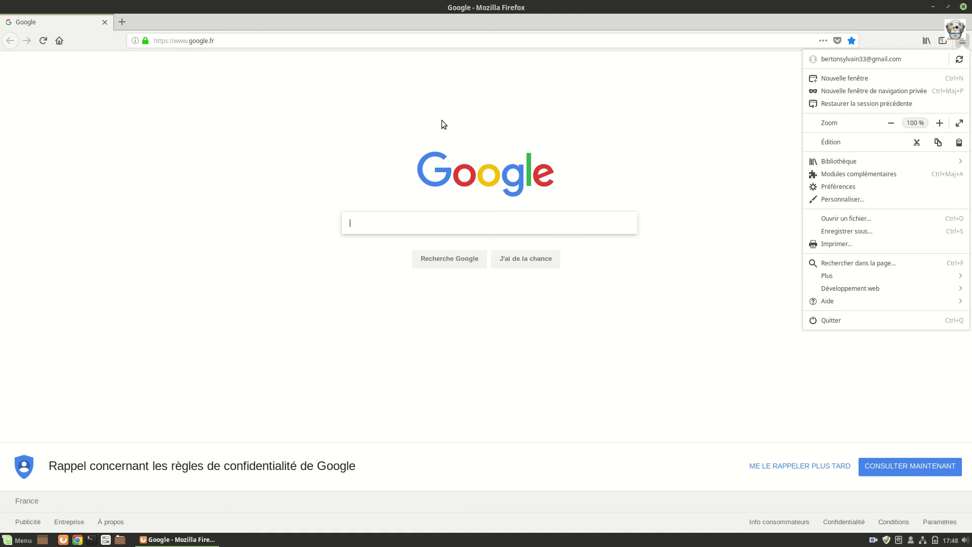
left_click(965, 9)
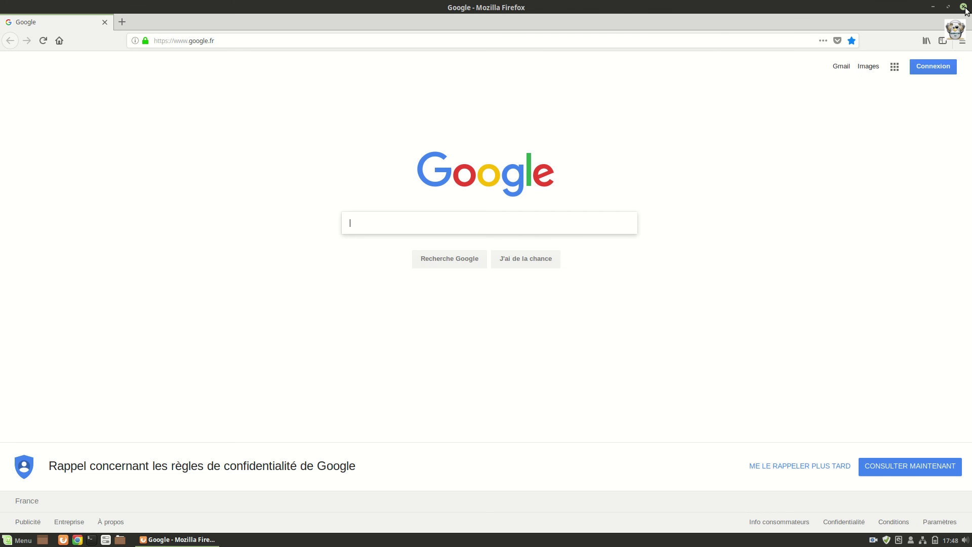
left_click(965, 8)
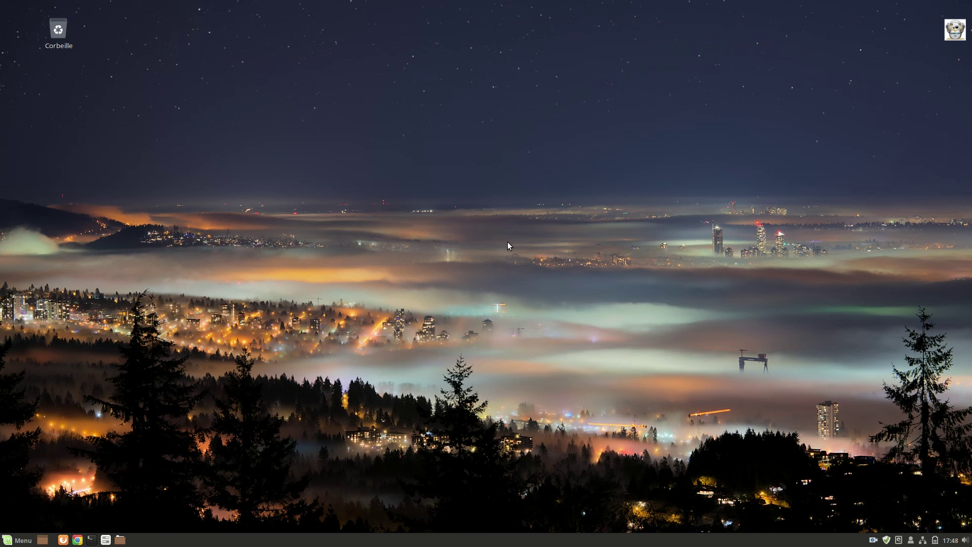
Browse the applications in the Internet, Son et vidéo, Administration, Préférences and Bureautique categories
left_click(19, 540)
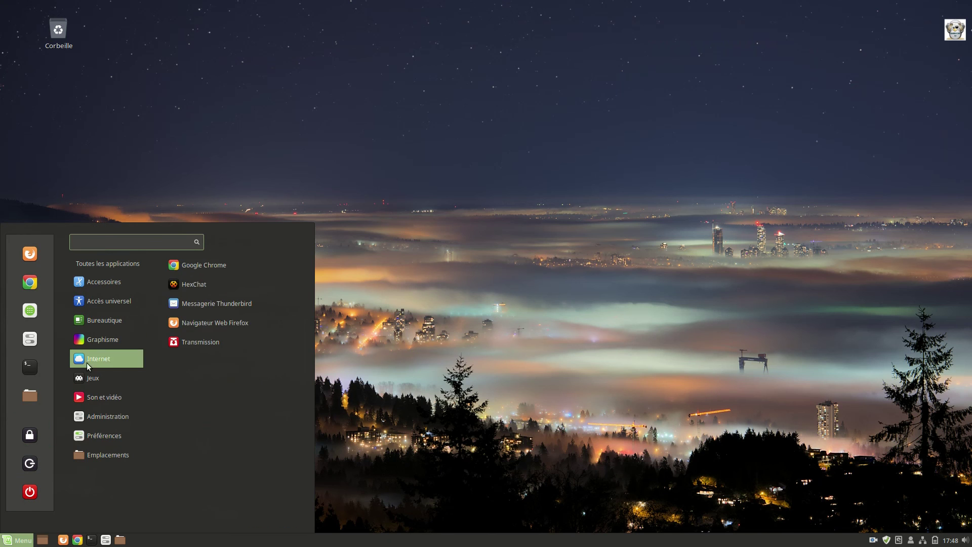
mouse_move(106, 398)
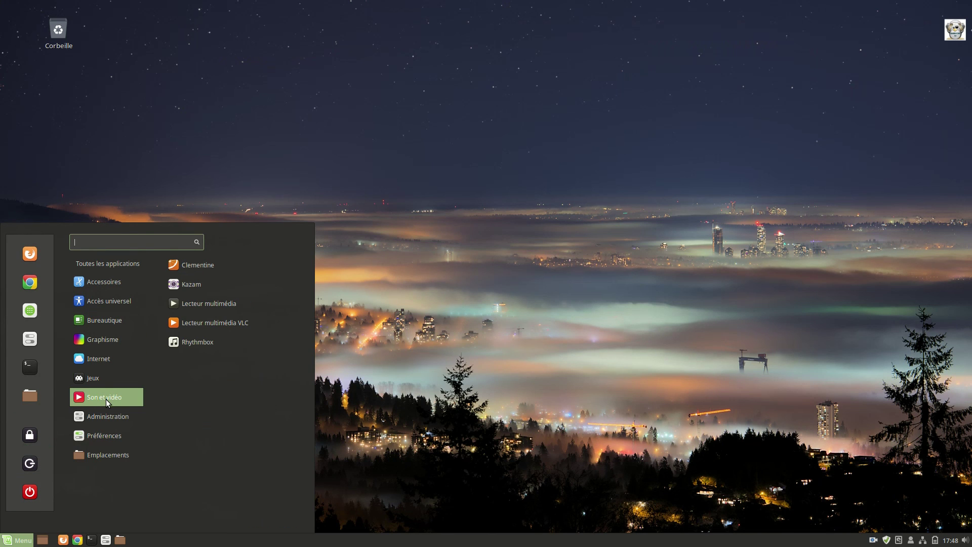
mouse_move(113, 414)
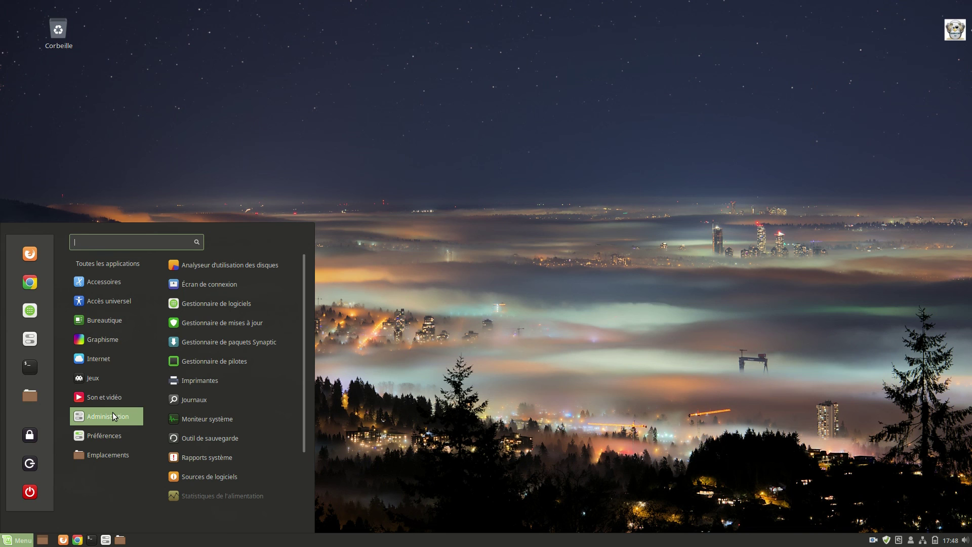
mouse_move(111, 436)
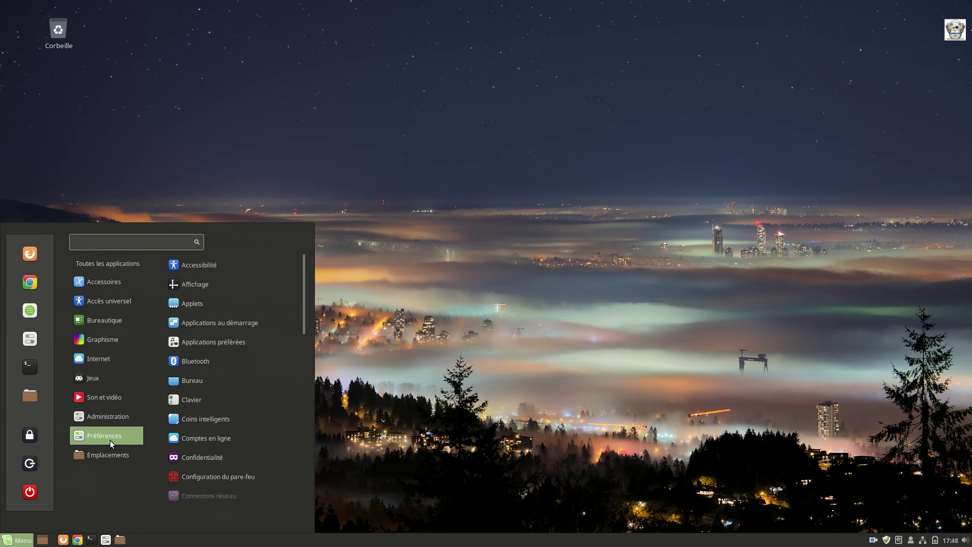
mouse_move(95, 278)
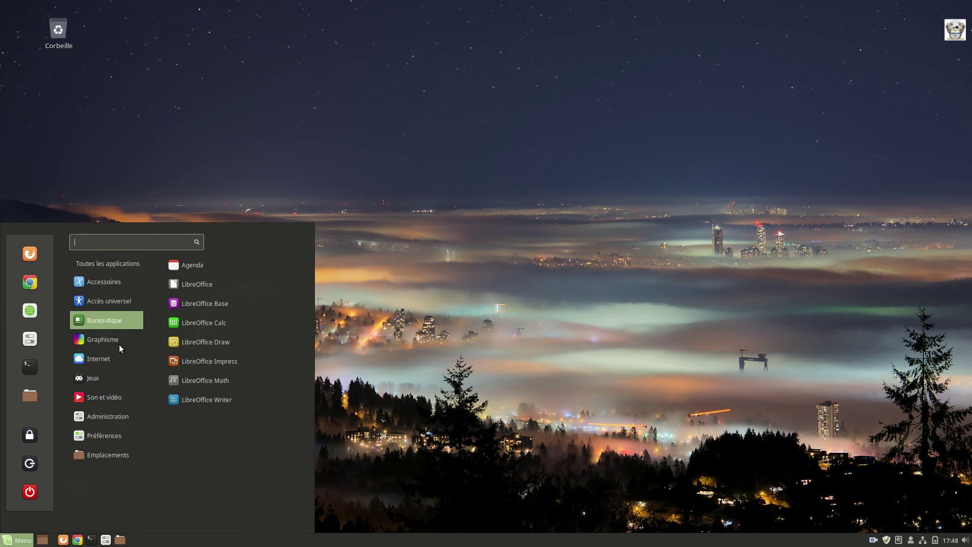
left_click(653, 285)
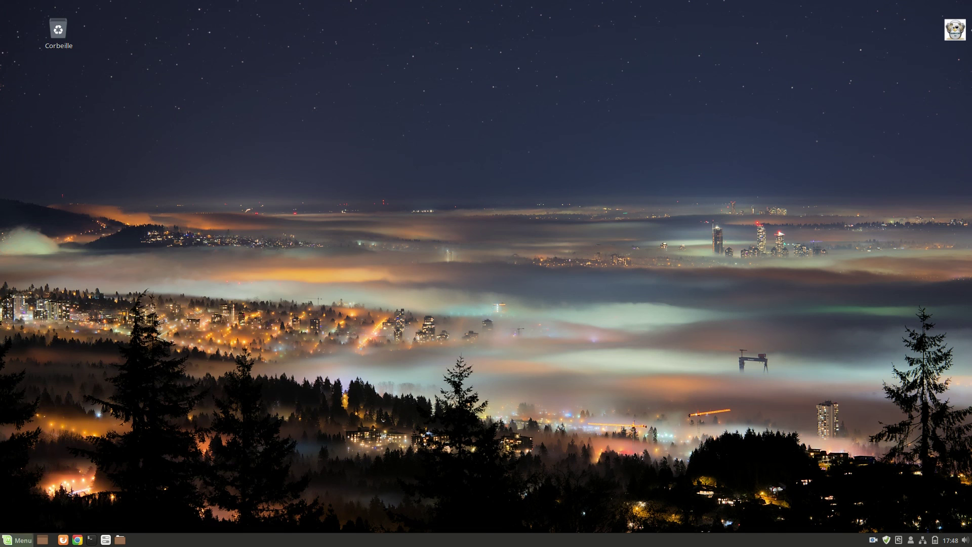
Launch the Pix image viewer from the Graphisme applications, check its version information and close Pix
key("super")
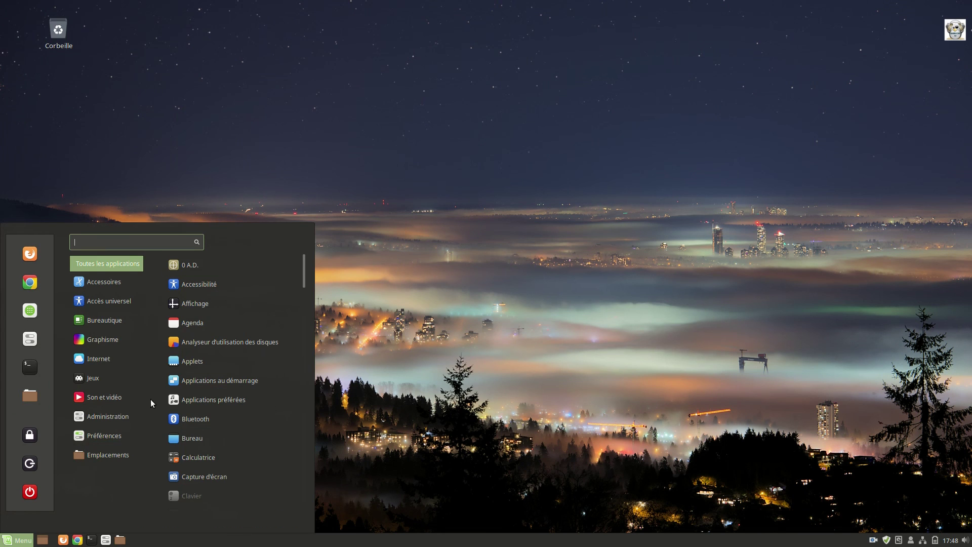
mouse_move(89, 315)
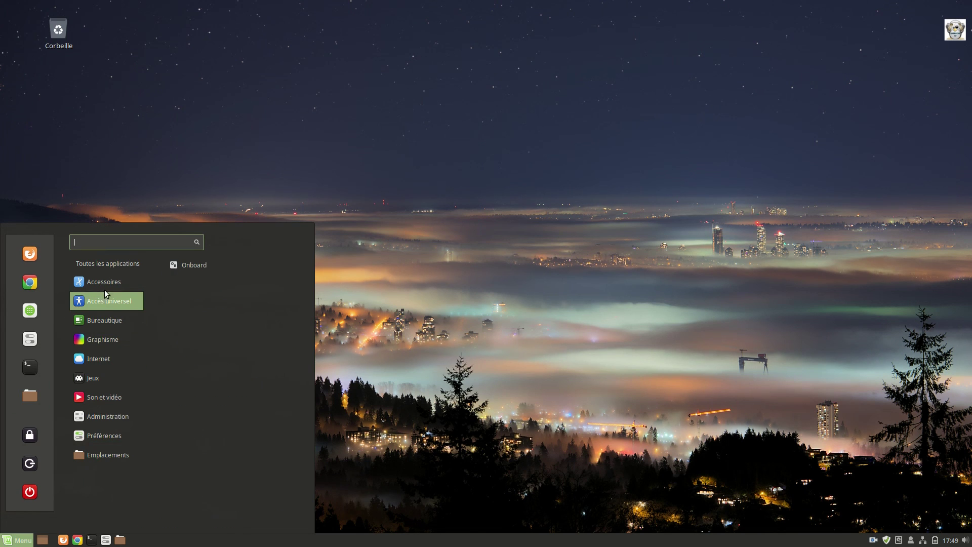
mouse_move(111, 341)
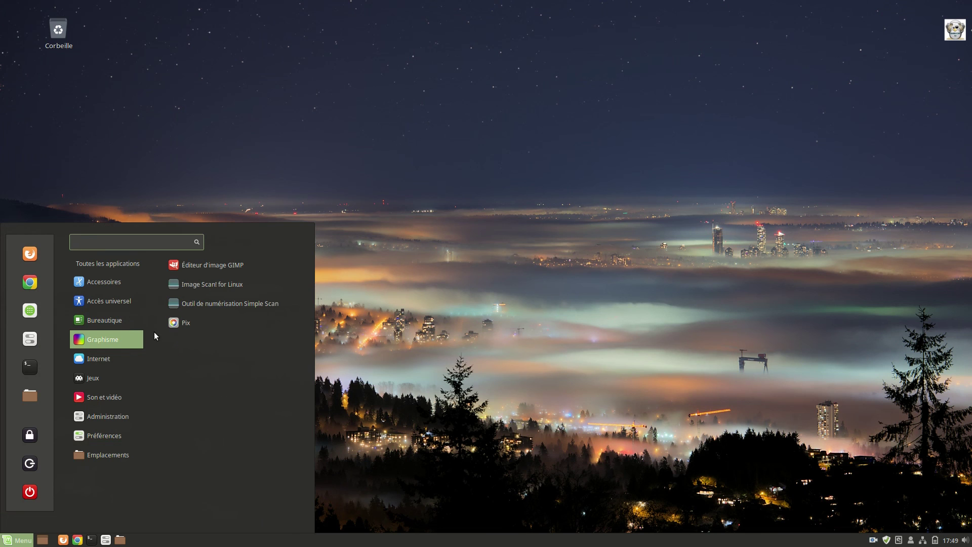
left_click(184, 323)
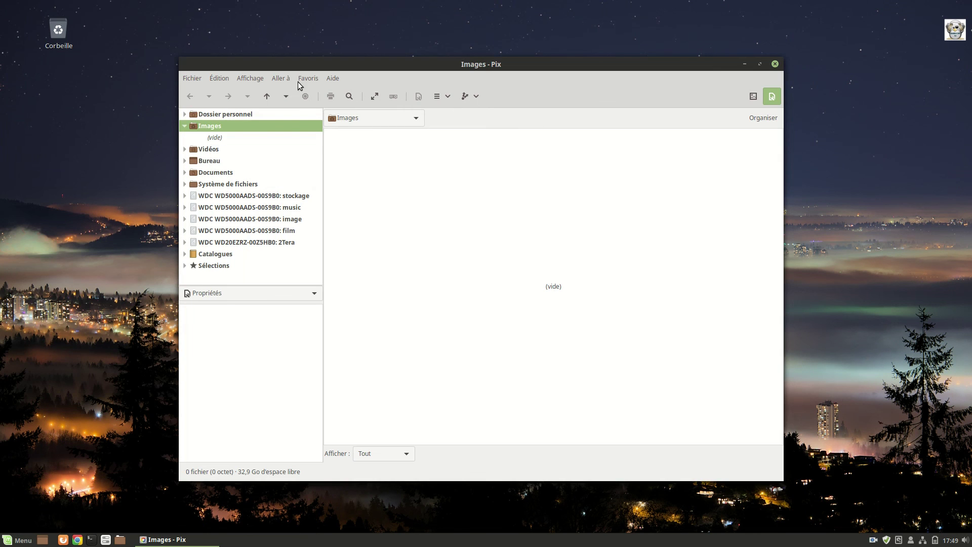
left_click(332, 78)
left_click(351, 129)
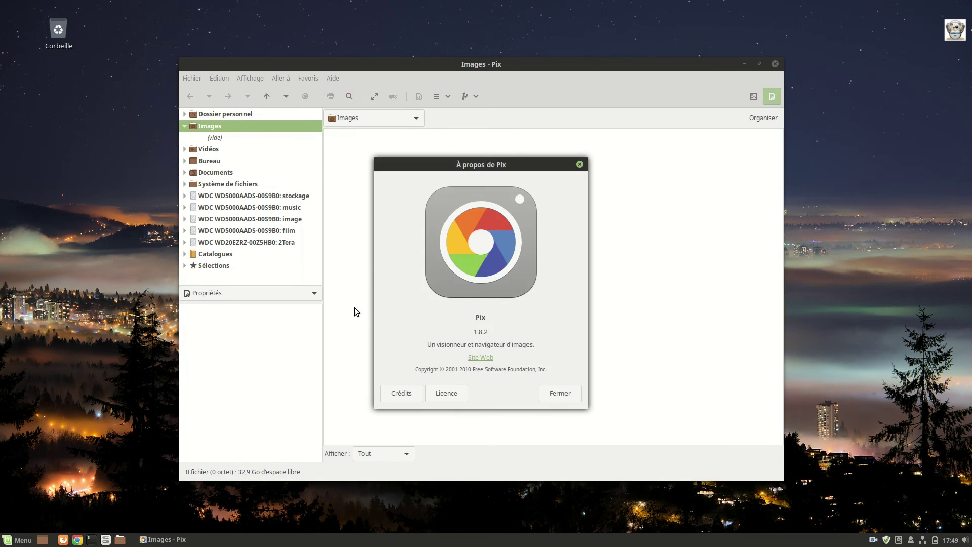
left_click(580, 165)
left_click(775, 65)
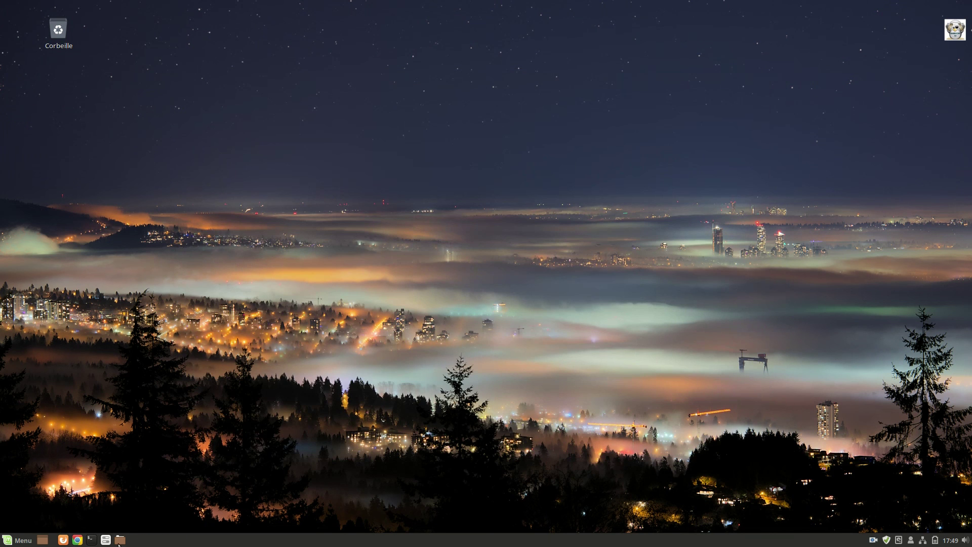
Browse the applications in the Jeux, Son et vidéo, Administration and Accessoires categories
left_click(18, 541)
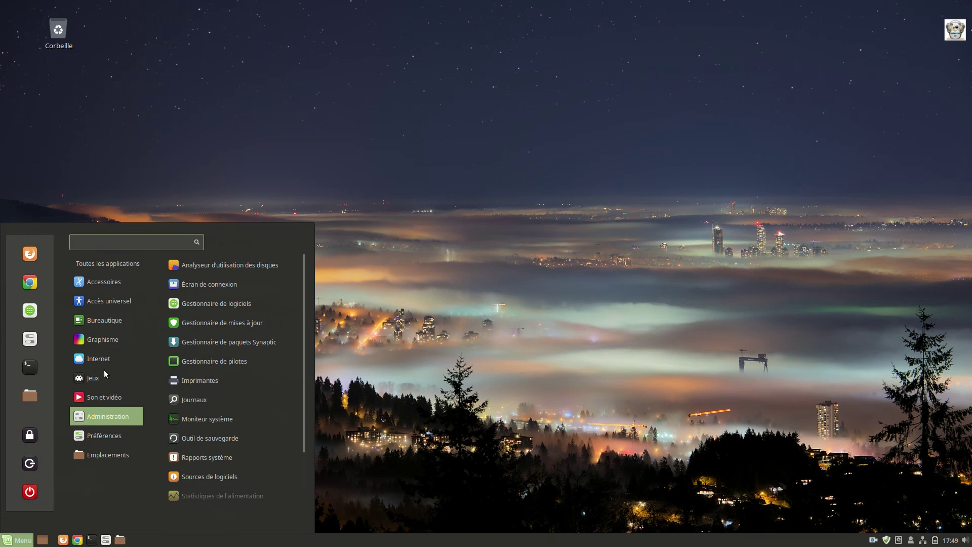
mouse_move(105, 357)
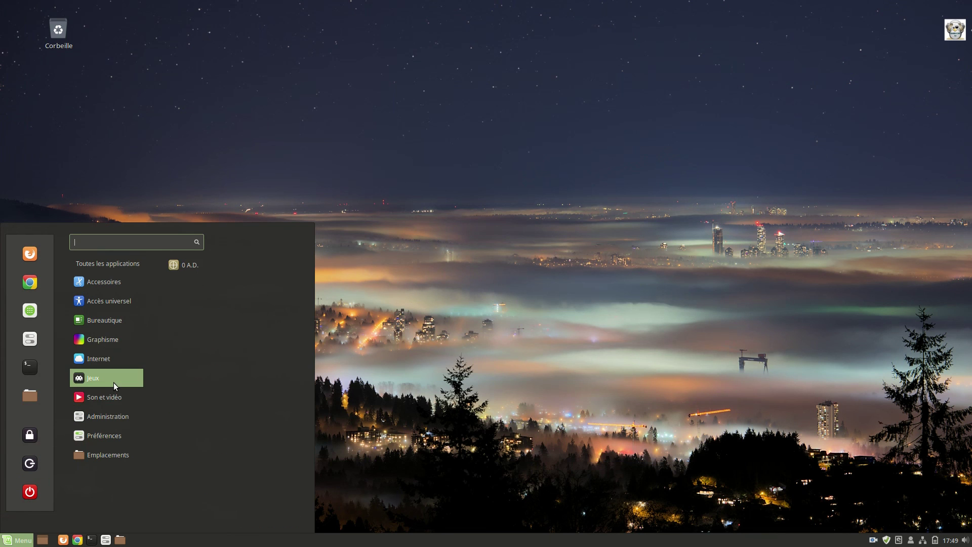
mouse_move(109, 408)
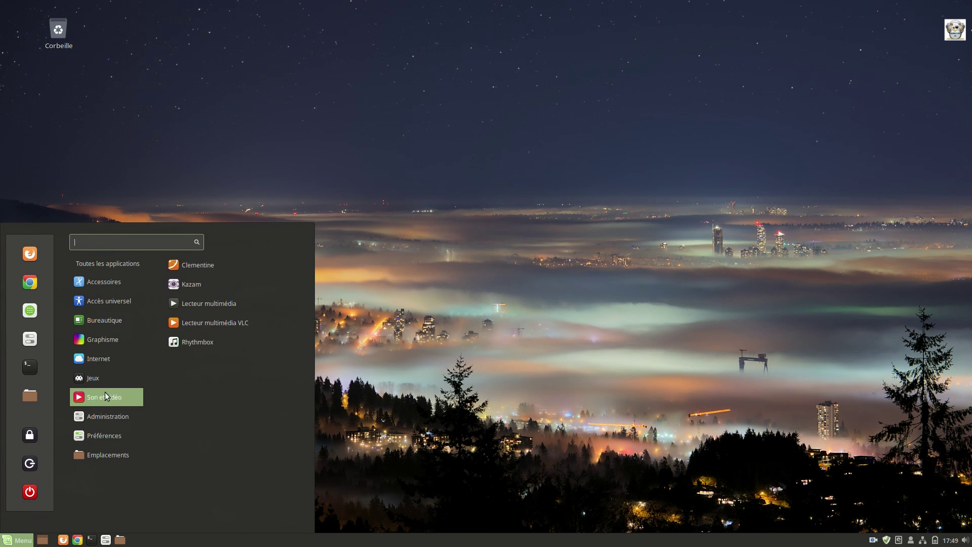
mouse_move(102, 382)
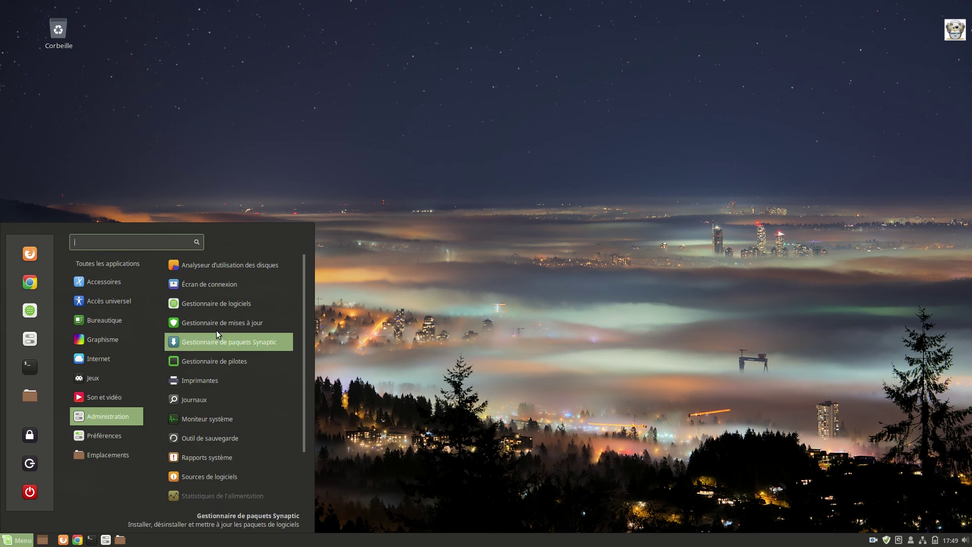
mouse_move(130, 320)
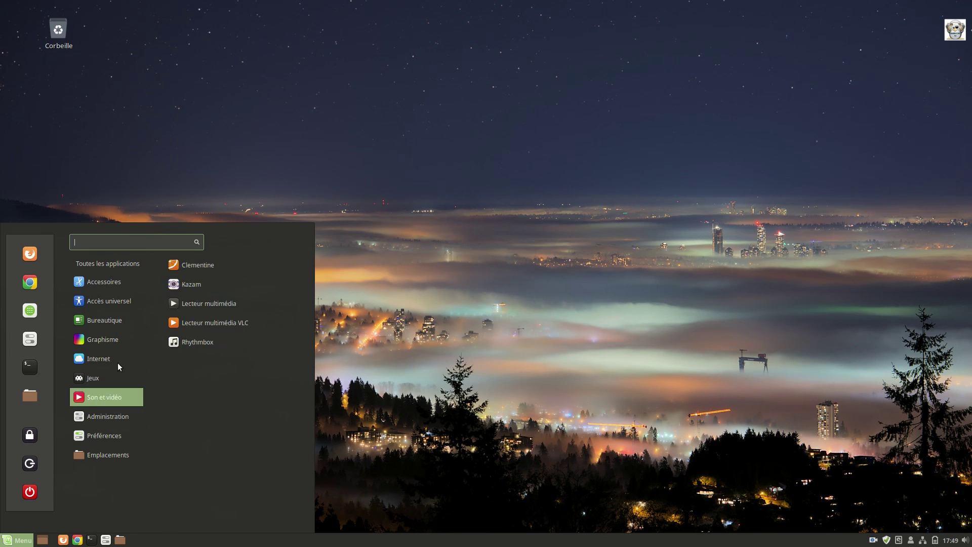
mouse_move(111, 284)
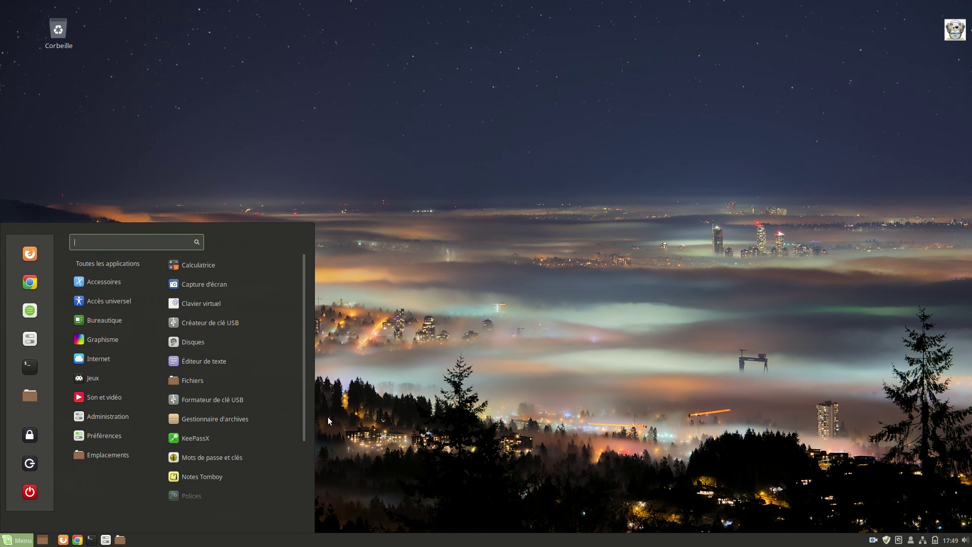
left_click(447, 400)
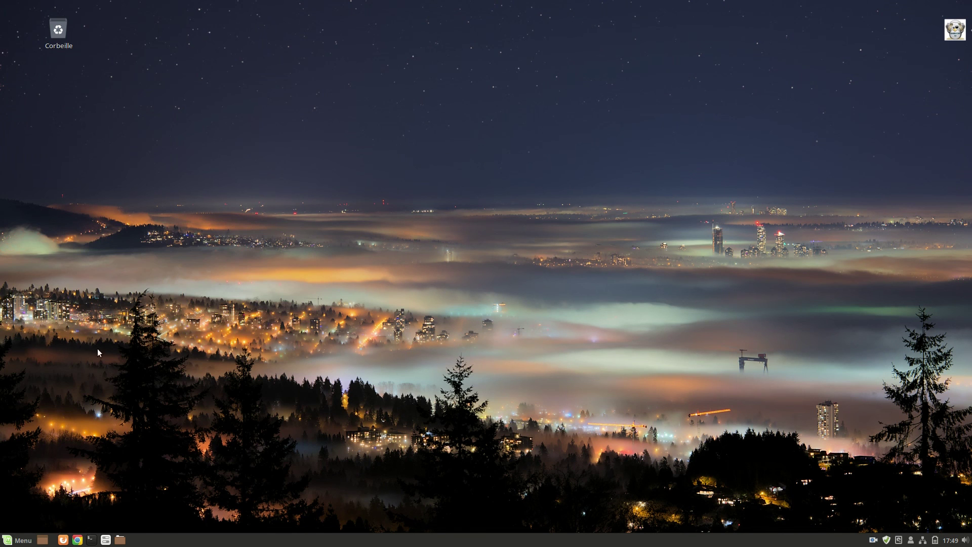